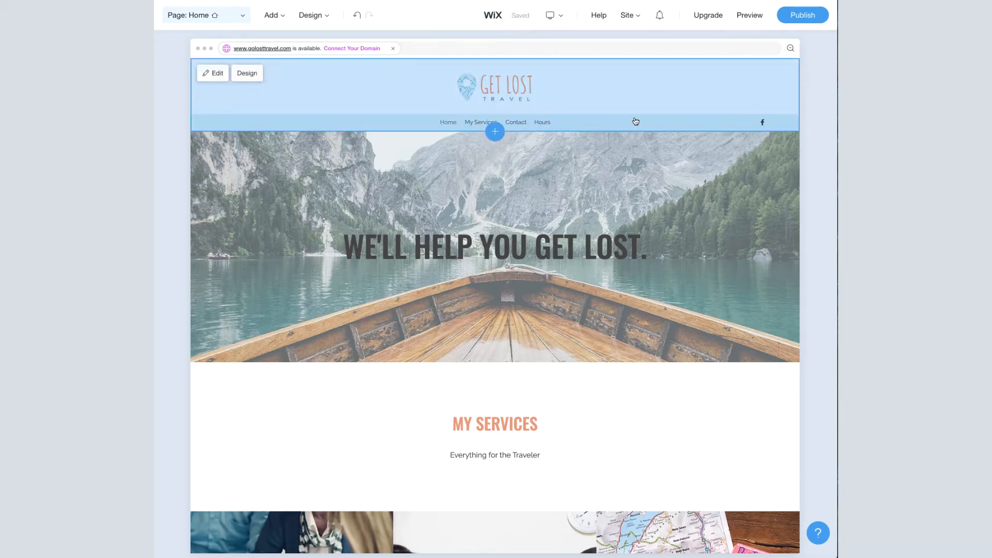
Preview the site, follow the Contact link in its navigation menu, and return to the editor.
click(747, 20)
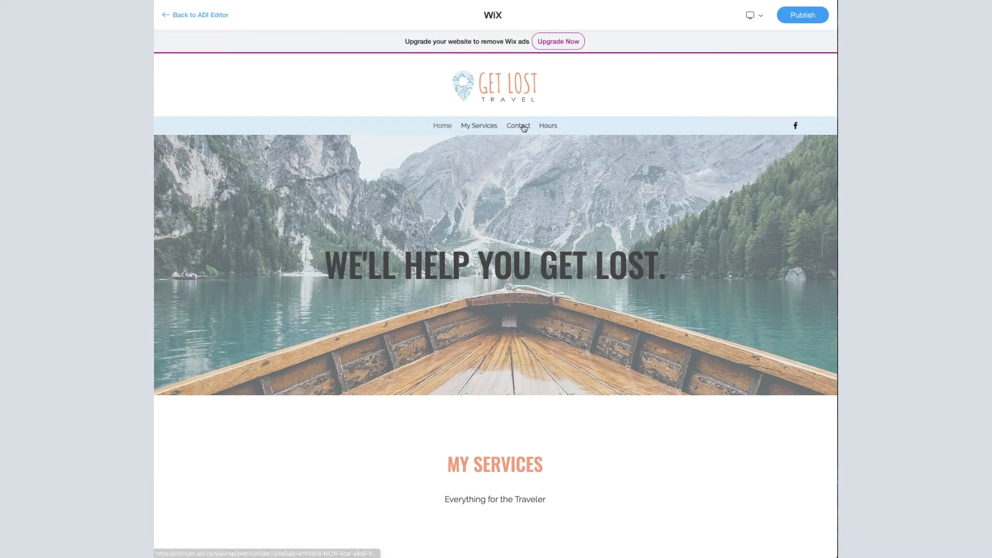
click(519, 127)
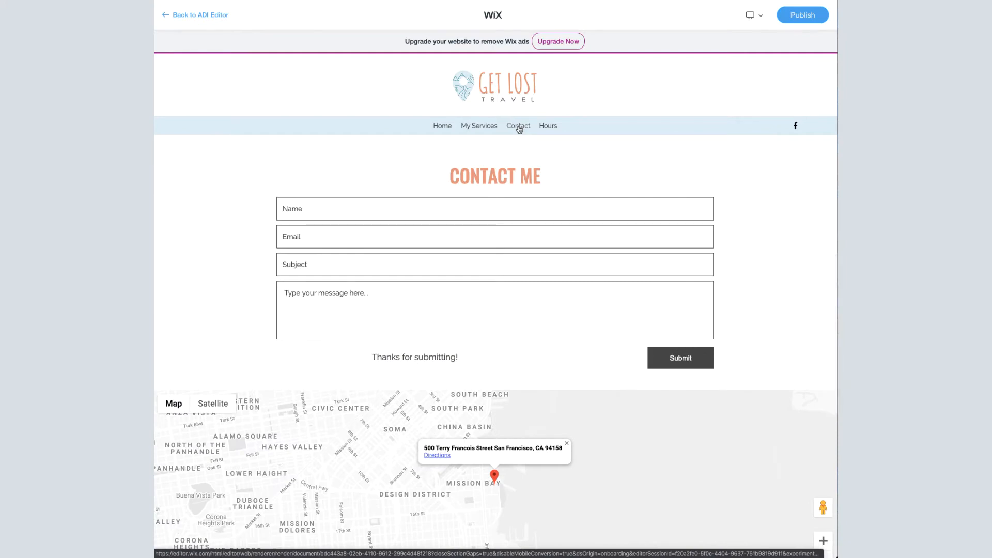
click(201, 15)
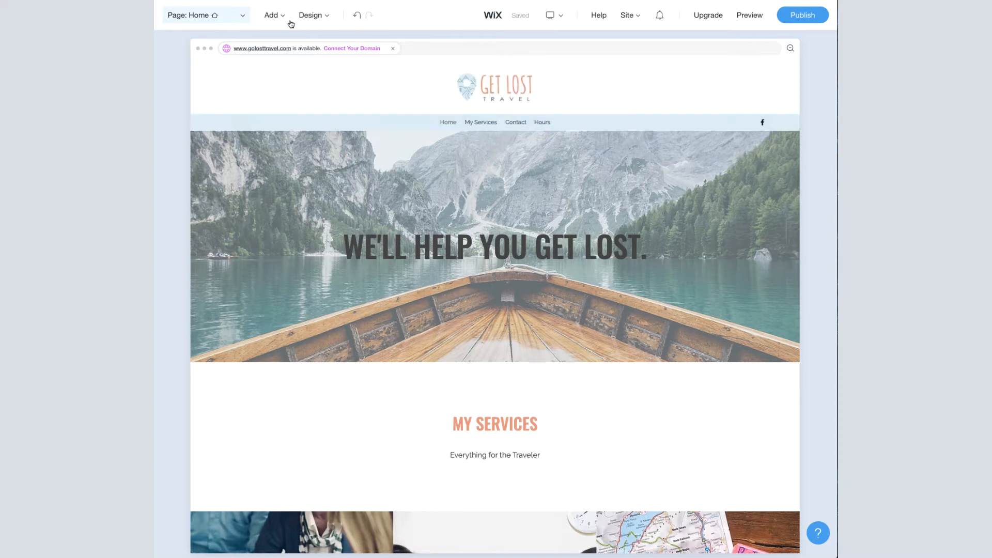
Add a Trip Quote page using the layout with the city skyline photo beside the quote form.
click(272, 17)
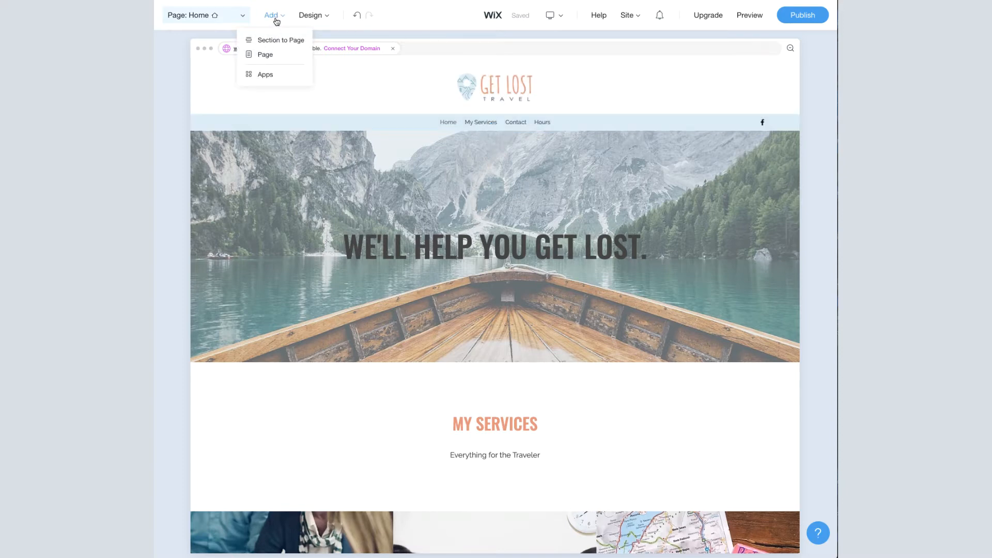
click(265, 54)
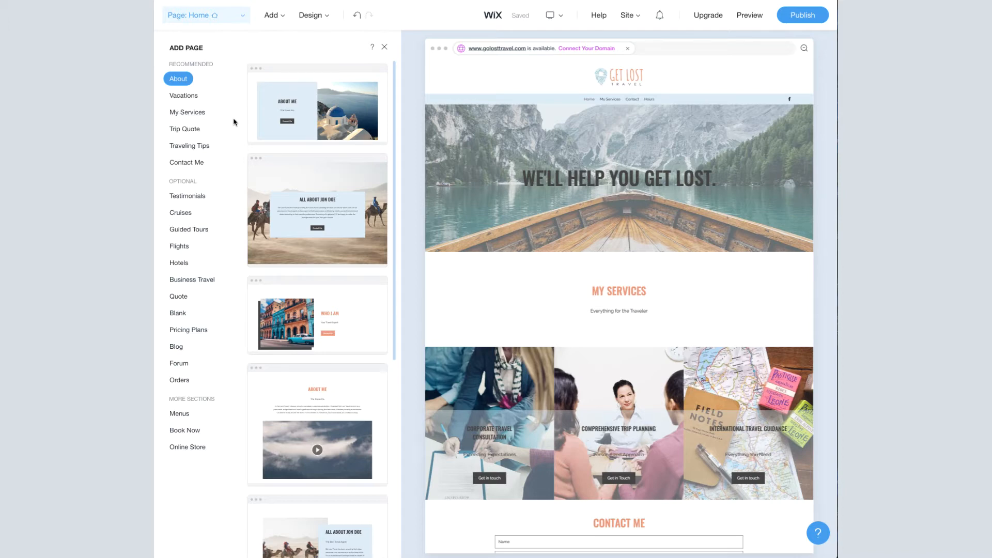
scroll(281, 122, down, 1)
scroll(279, 123, up, 1)
click(183, 130)
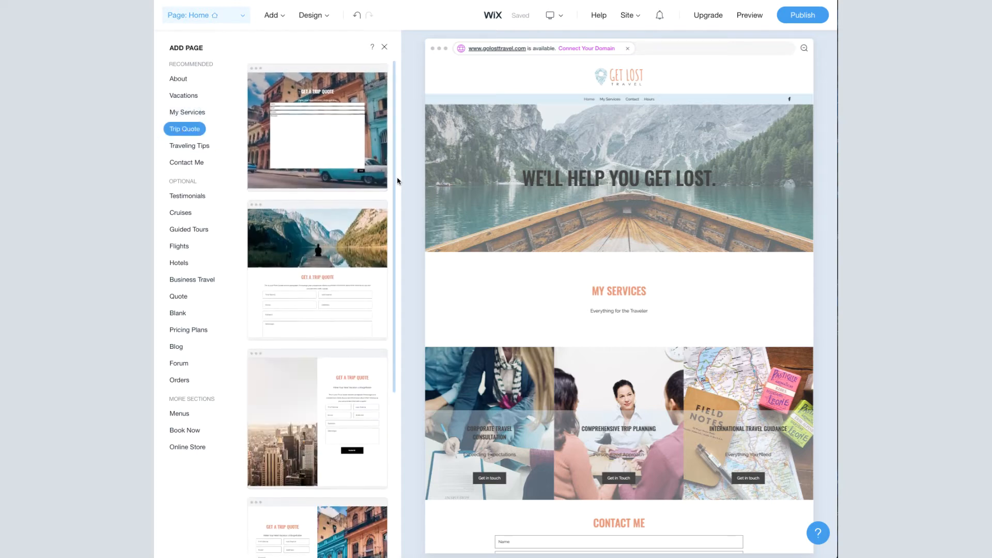
scroll(392, 186, down, 3)
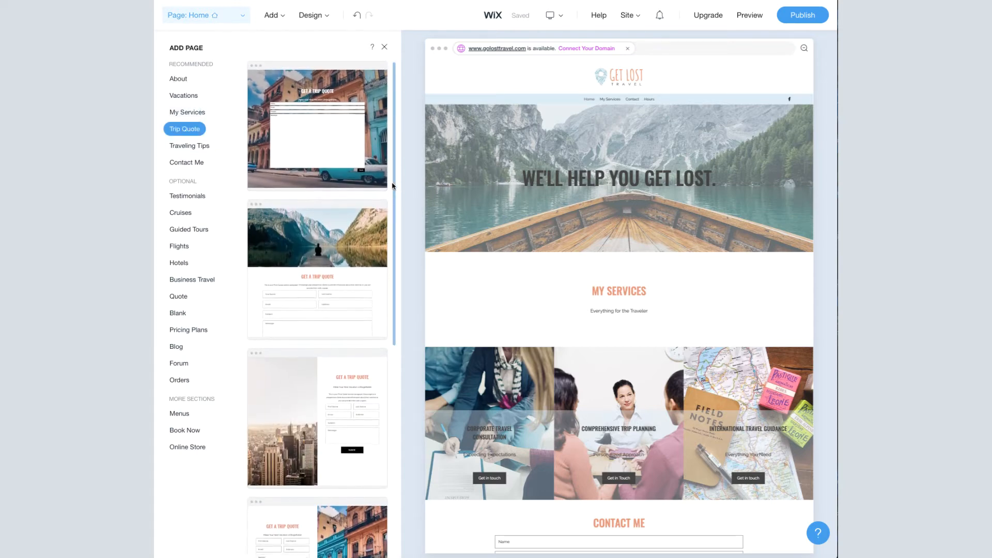
scroll(392, 186, down, 10)
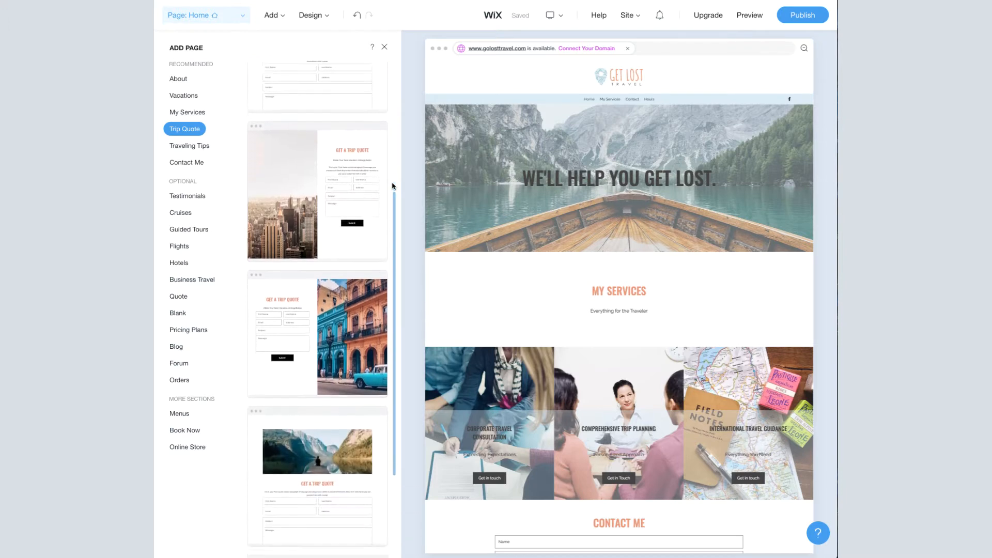
scroll(392, 186, up, 10)
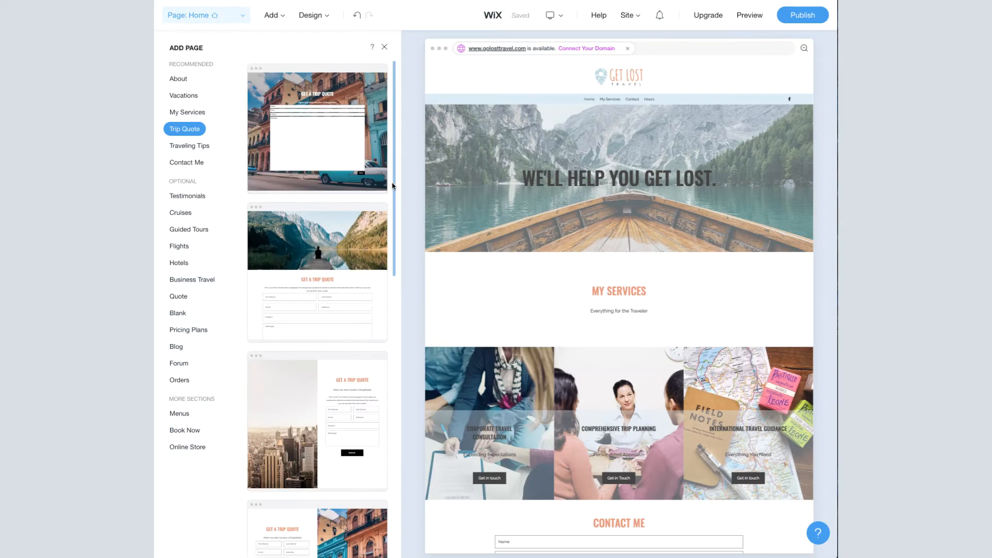
scroll(392, 186, down, 14)
scroll(394, 184, up, 5)
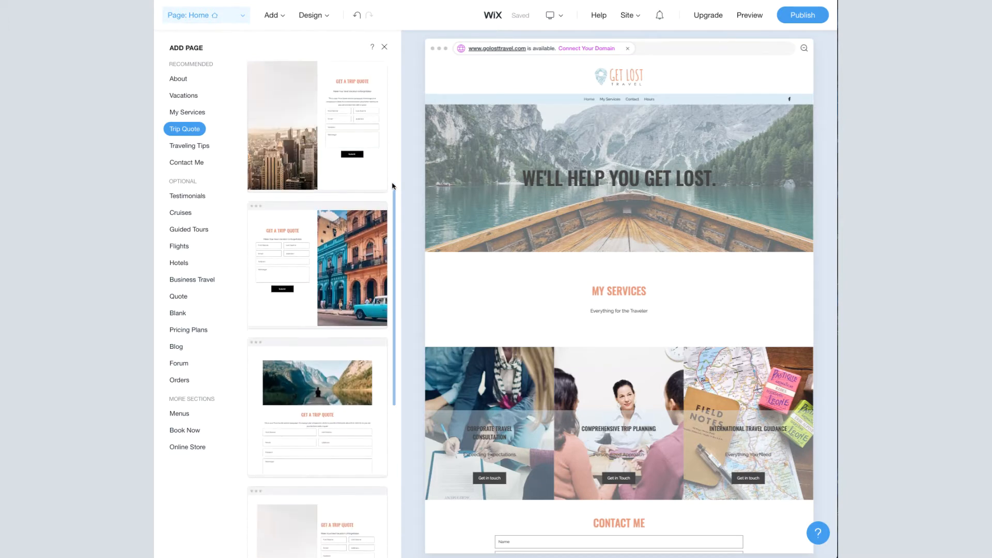
click(336, 190)
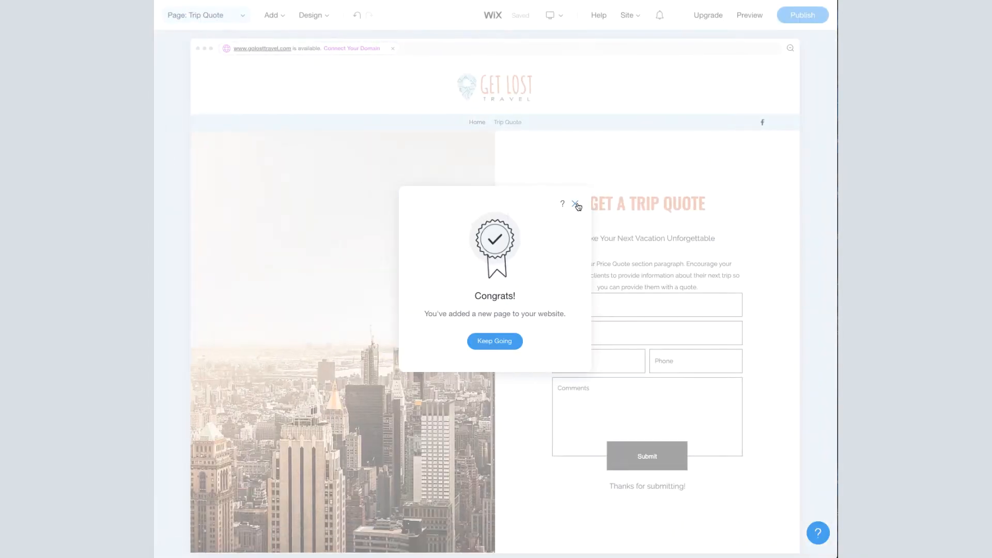
click(497, 348)
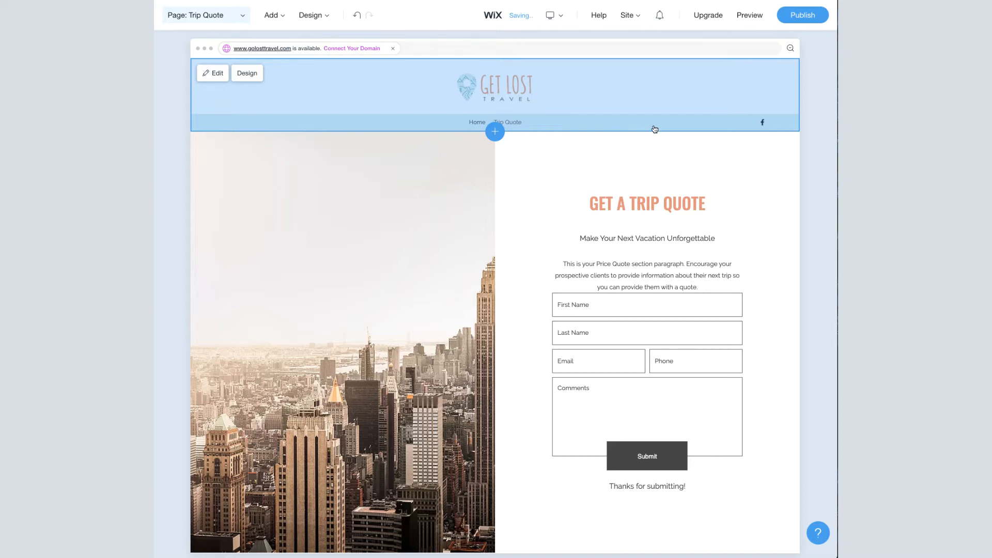
Examine the Trip Quote section's form fields and form settings, leaving them as they are.
scroll(506, 314, down, 2)
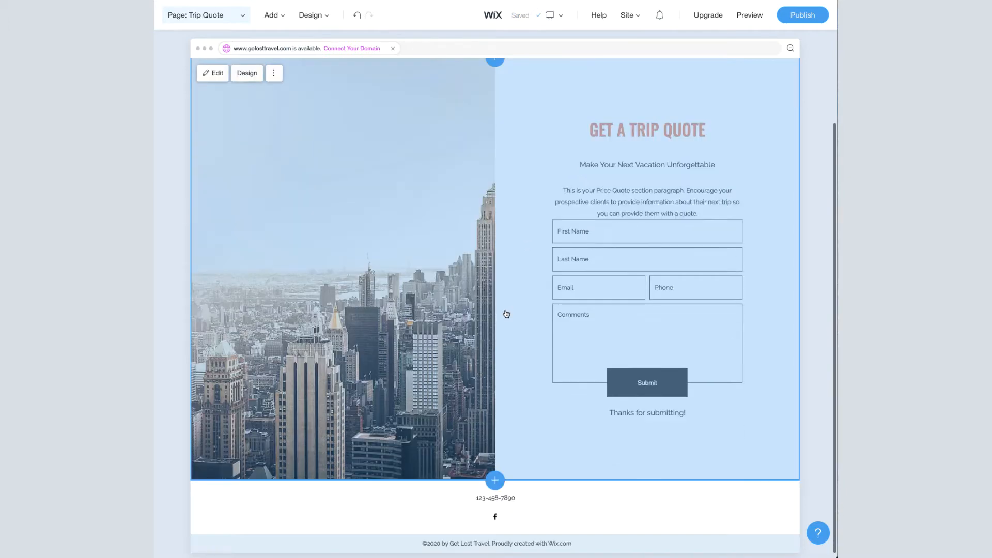
scroll(506, 314, up, 2)
click(506, 314)
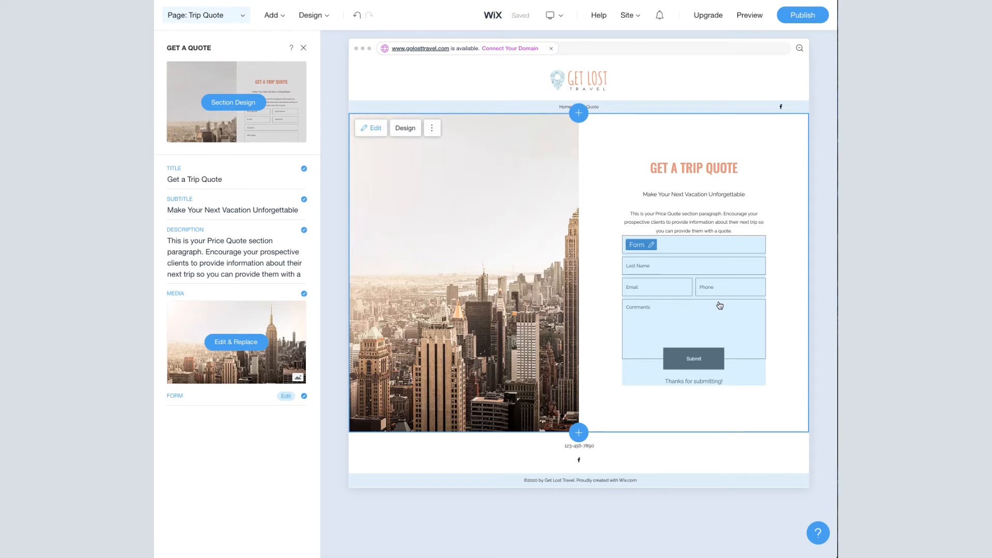
click(286, 398)
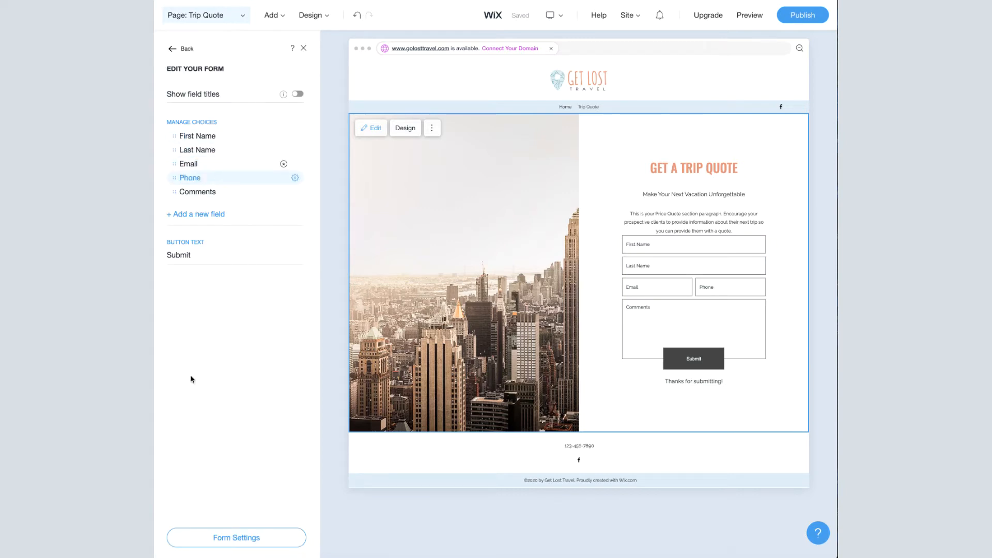
click(262, 537)
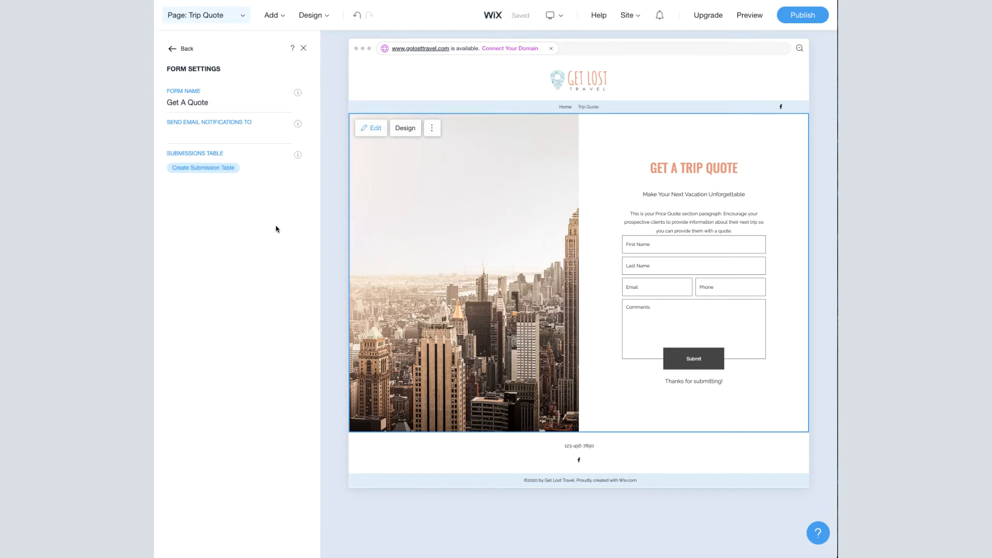
click(178, 51)
click(179, 51)
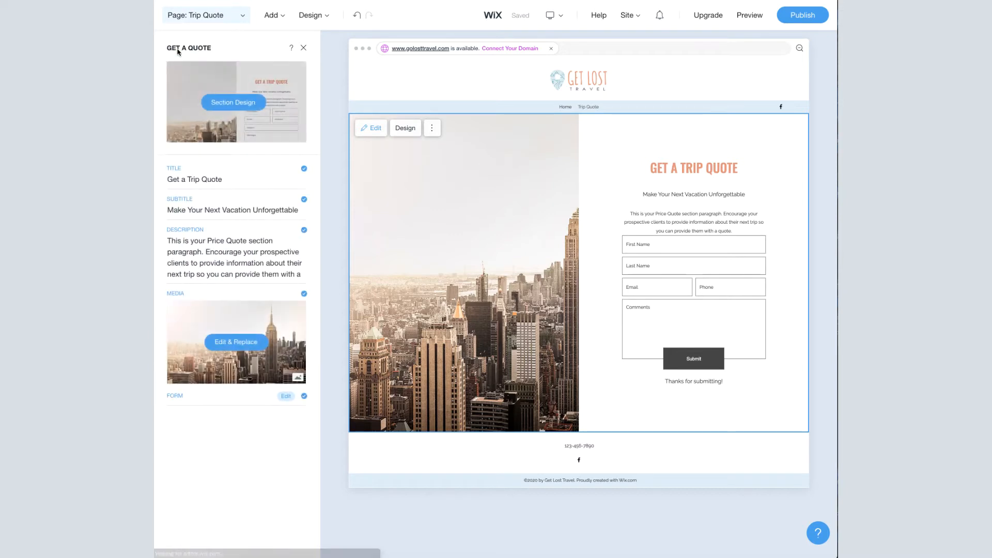
Add a Traveling Tips page using the layout with three circular article images in a row.
click(282, 18)
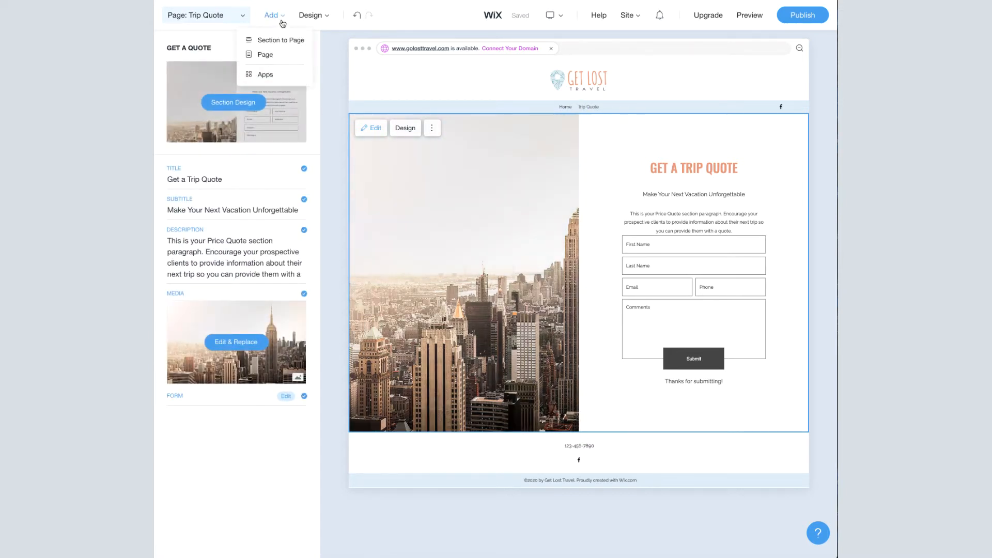
click(265, 56)
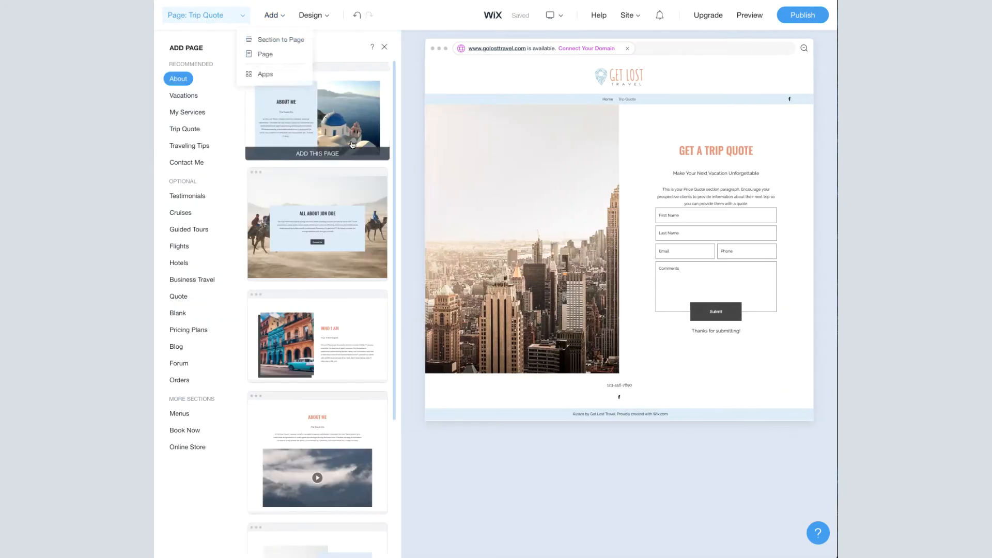
click(198, 151)
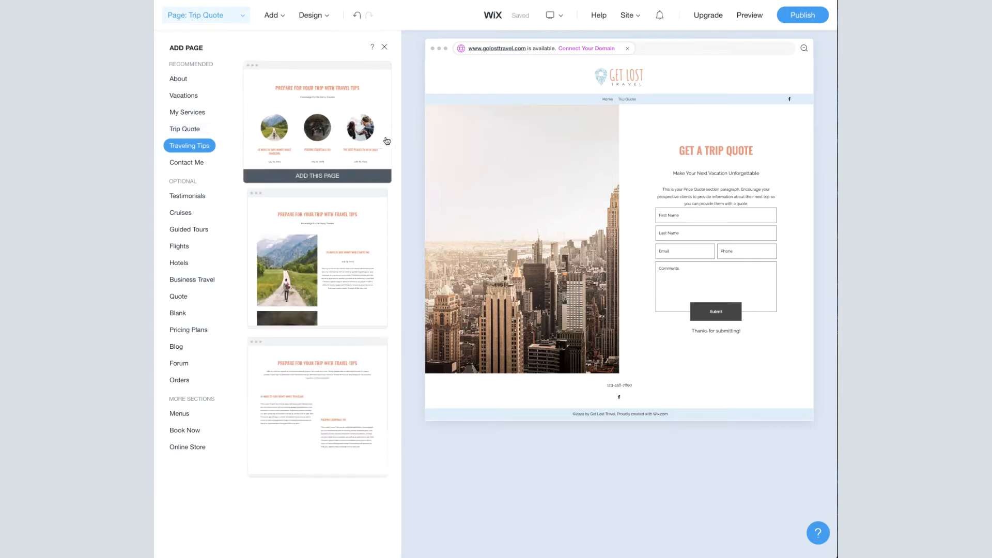
click(312, 126)
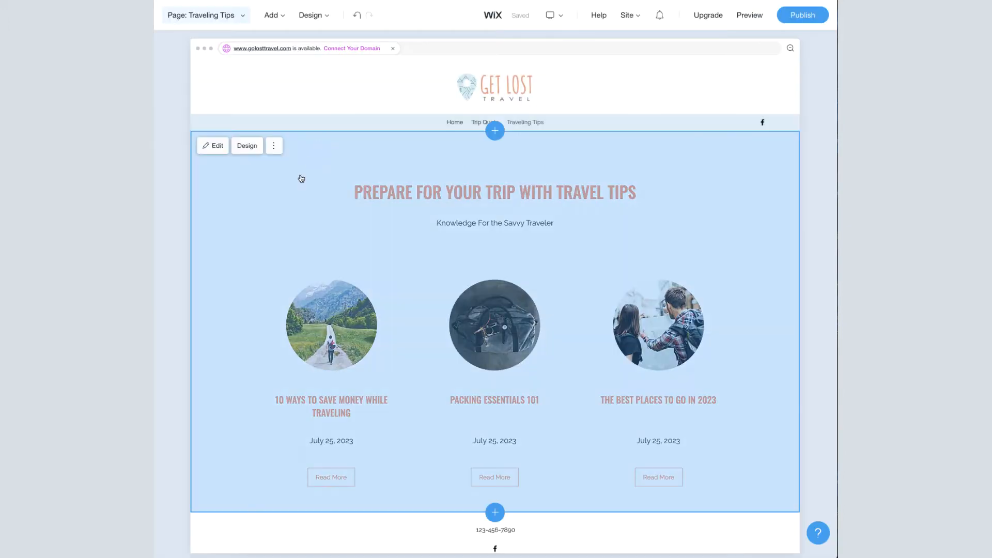
Review the content settings of the "10 Ways to Save Money While Traveling" item in the travel tips section.
click(305, 250)
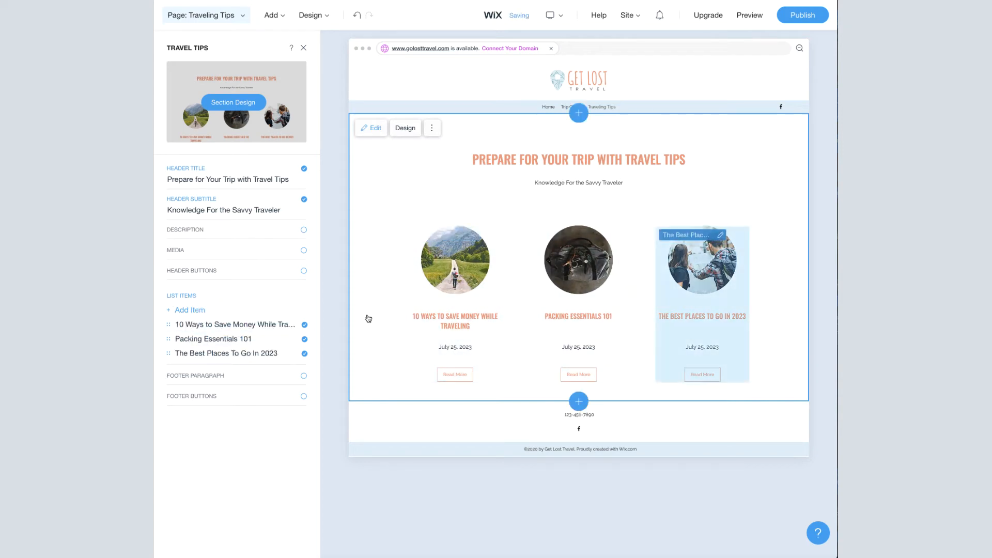
click(243, 325)
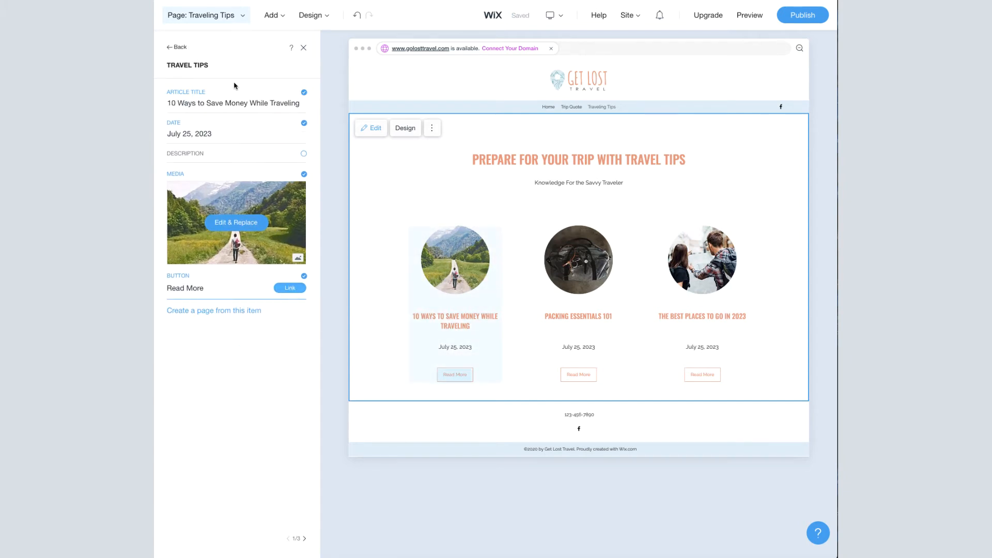
click(181, 48)
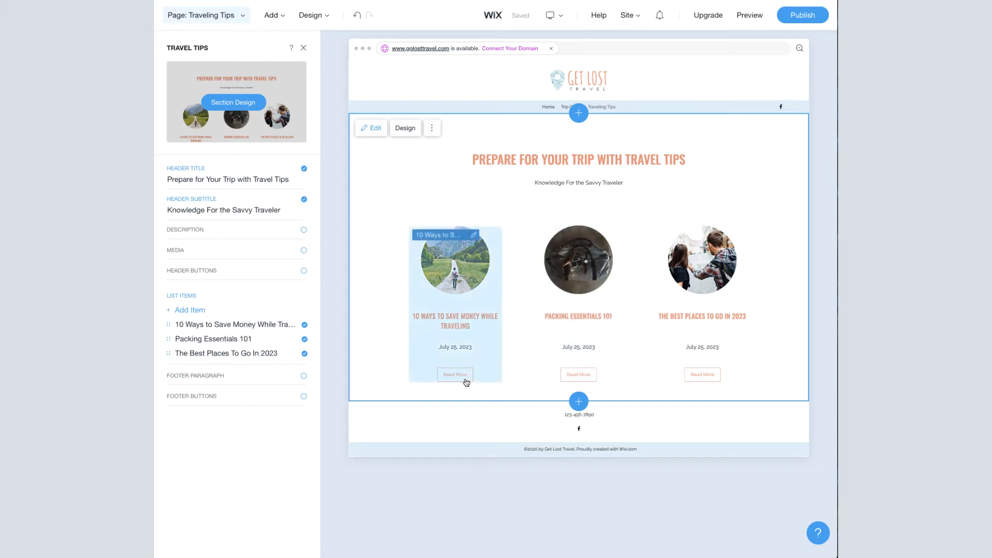
Preview the Traveling Tips page and return to the editor.
click(749, 15)
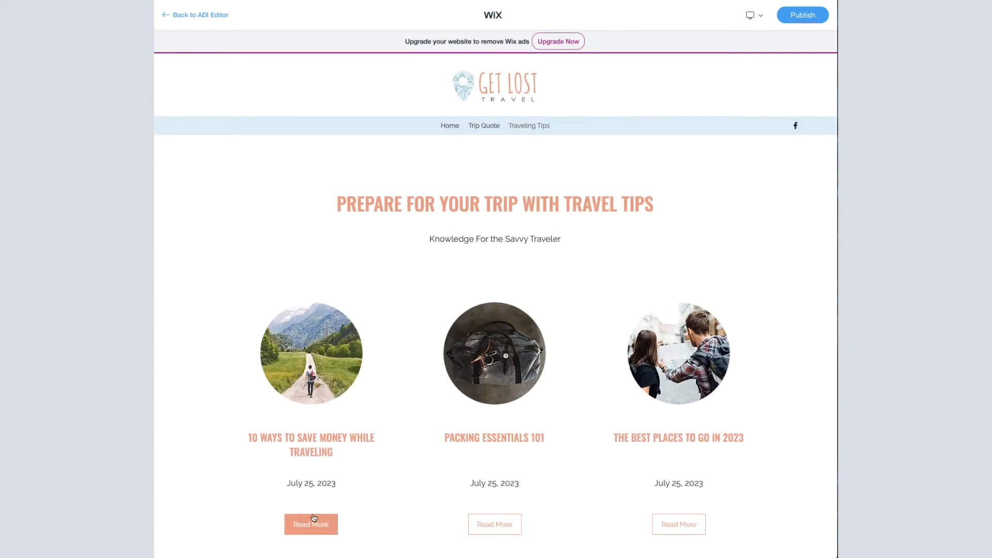
drag(349, 454, 234, 434)
click(234, 434)
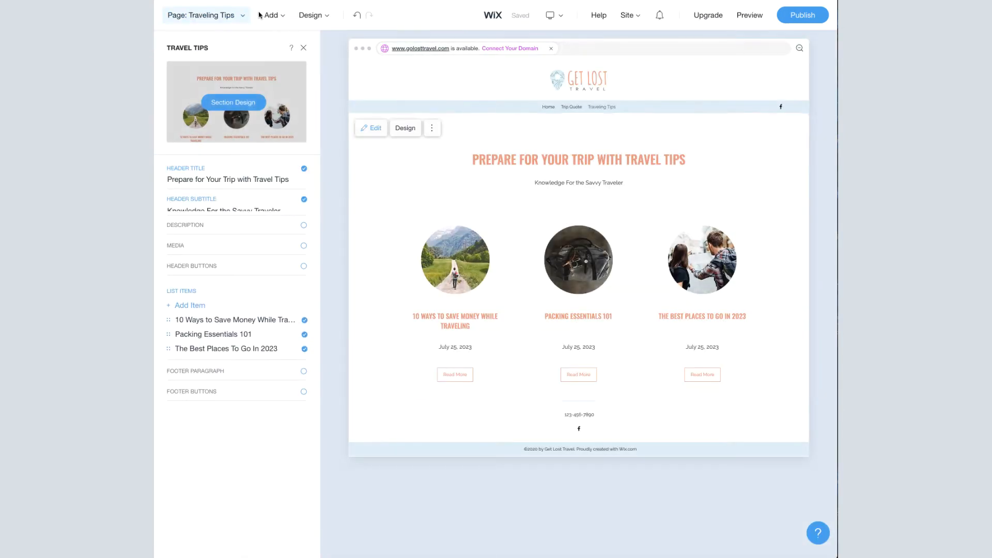
Add an About page using the "About Me" layout with a blue text block beside the white seaside church photo.
click(272, 15)
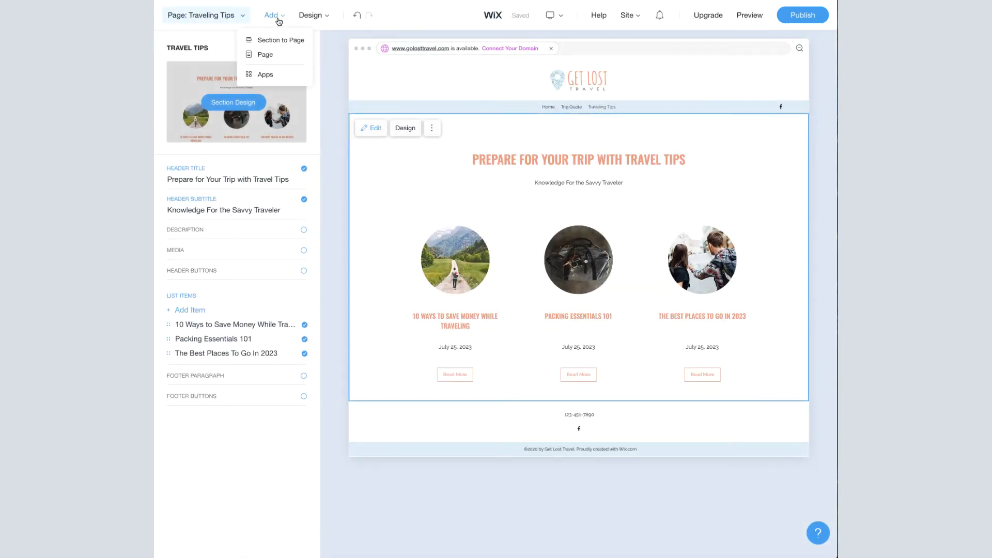
click(267, 57)
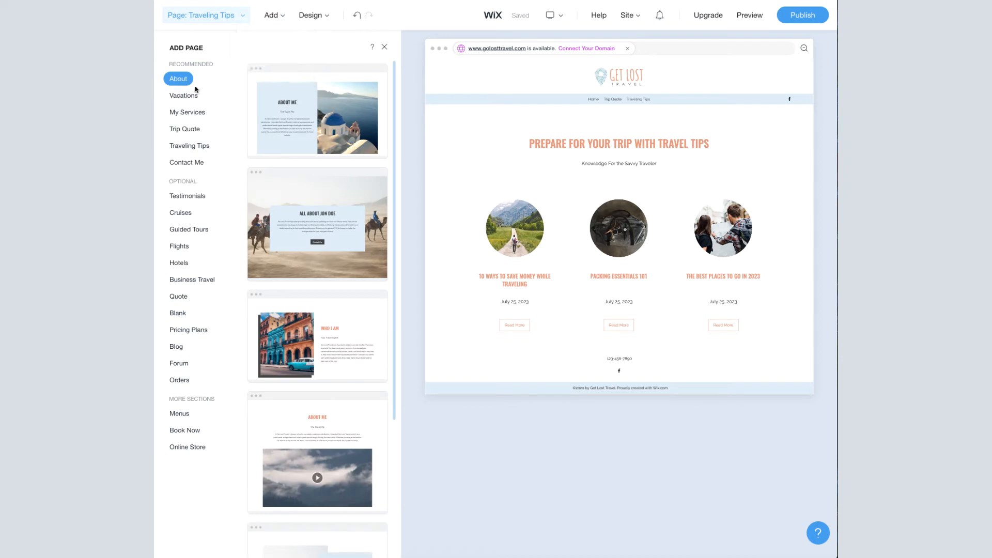
click(341, 128)
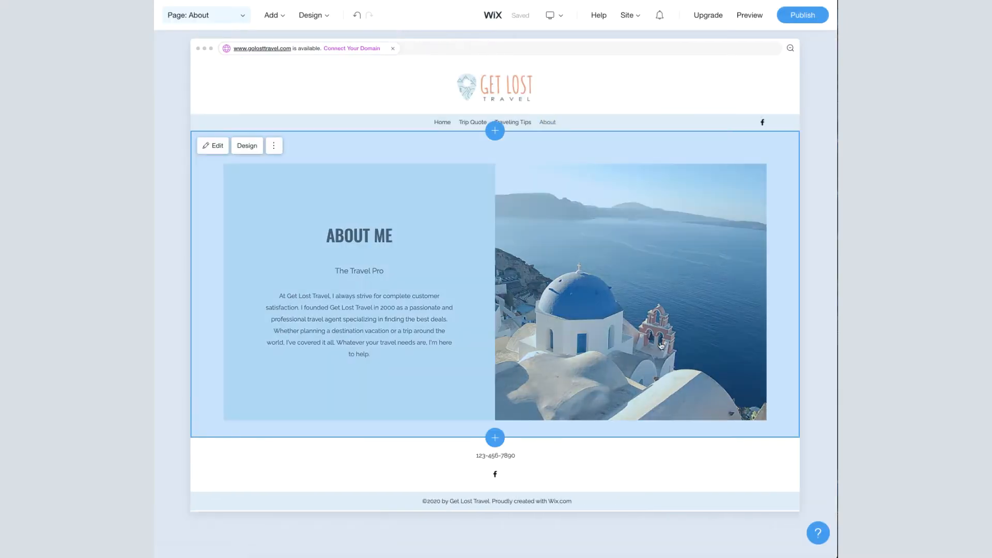
Replace the About section's image with the recommended Day Trip video and preview the page.
click(510, 272)
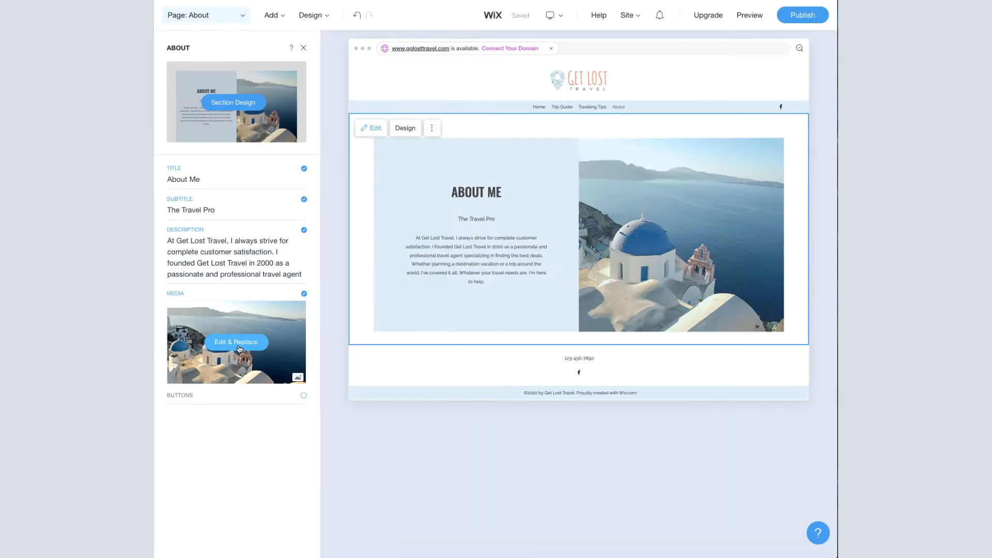
click(239, 348)
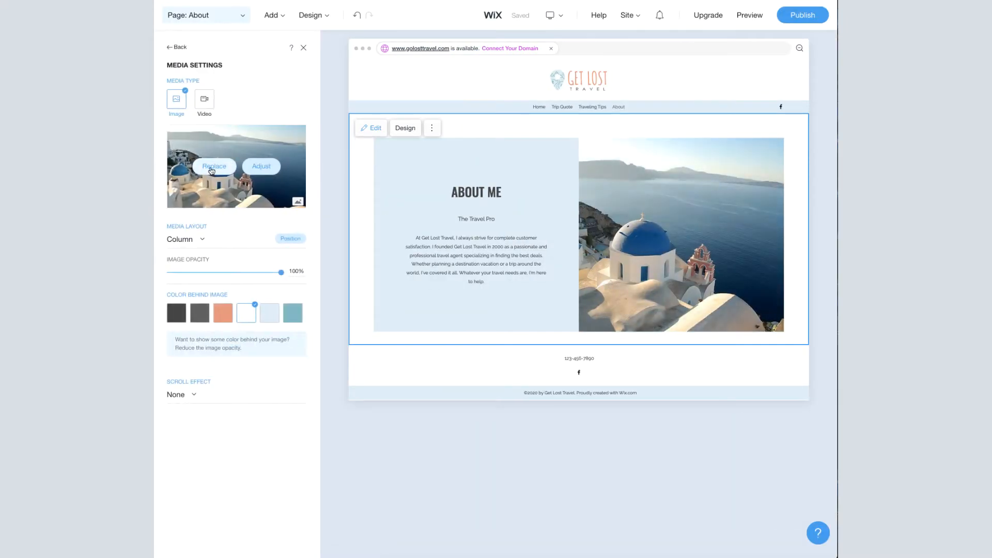
click(205, 99)
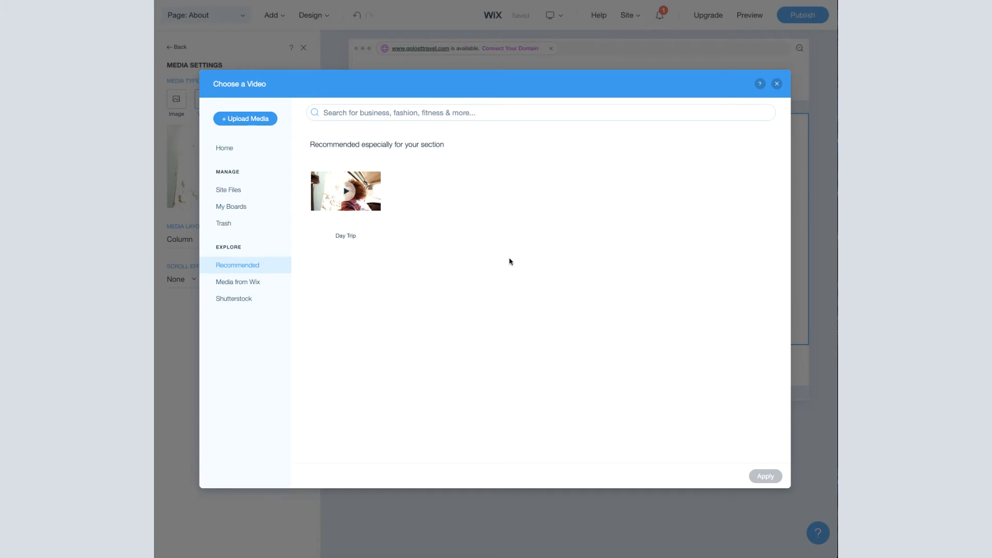
click(314, 169)
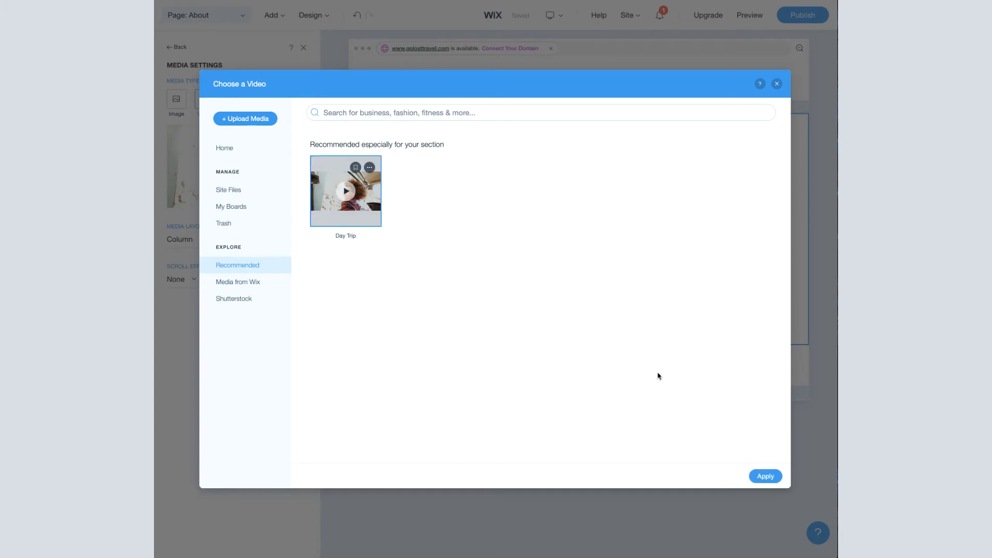
click(758, 476)
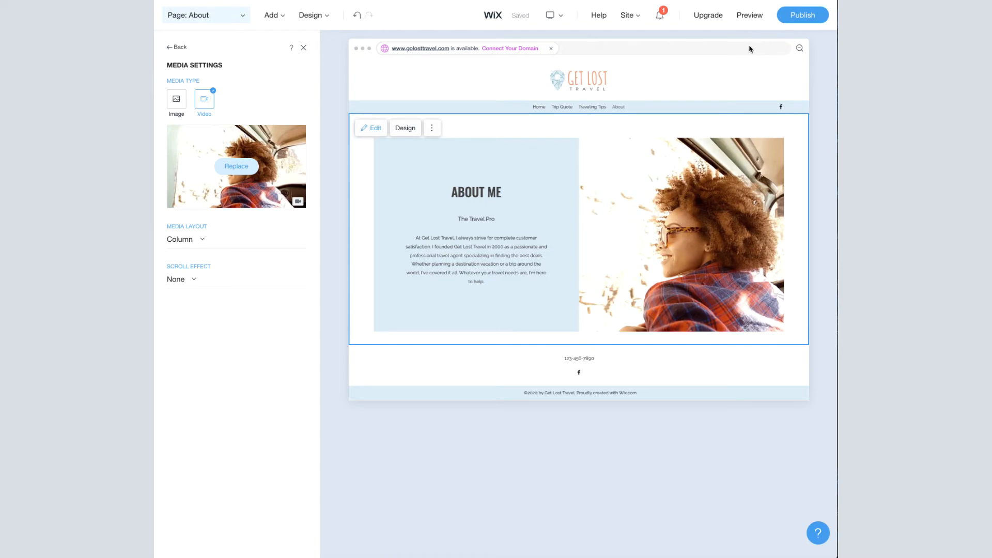
click(750, 15)
mouse_move(752, 17)
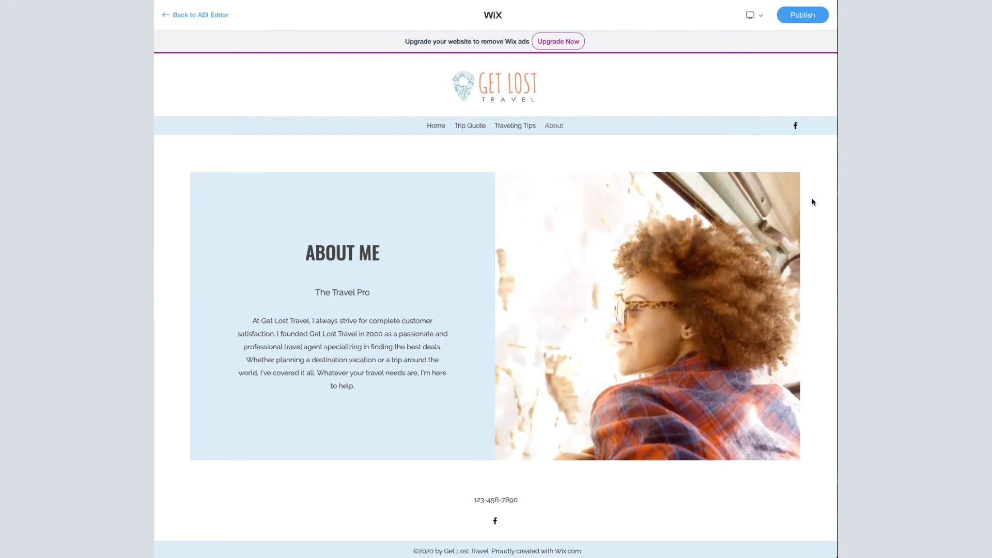
Return to the editor and reorder the site menu as Home, Traveling Tips, About, Trip Quote.
click(183, 20)
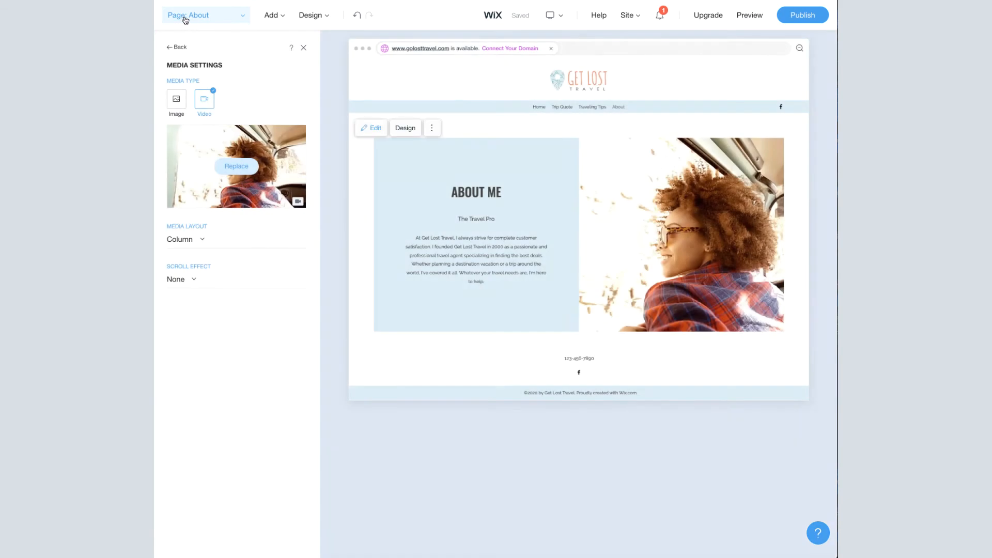
click(305, 49)
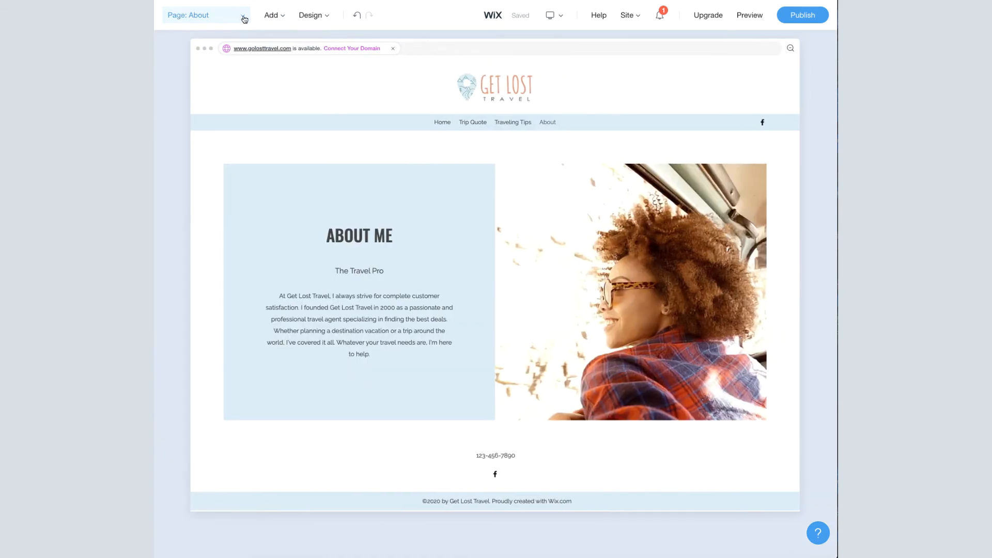
click(240, 18)
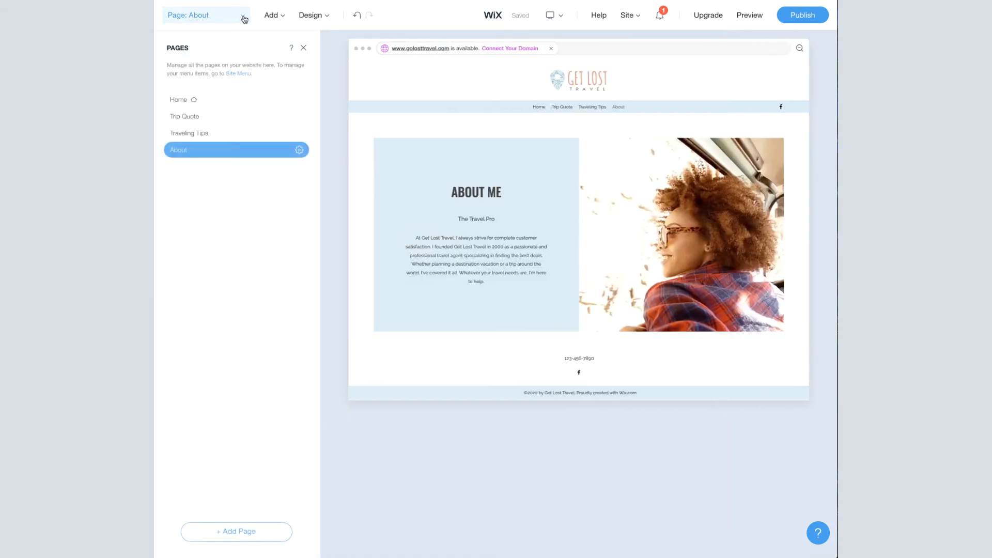
click(242, 74)
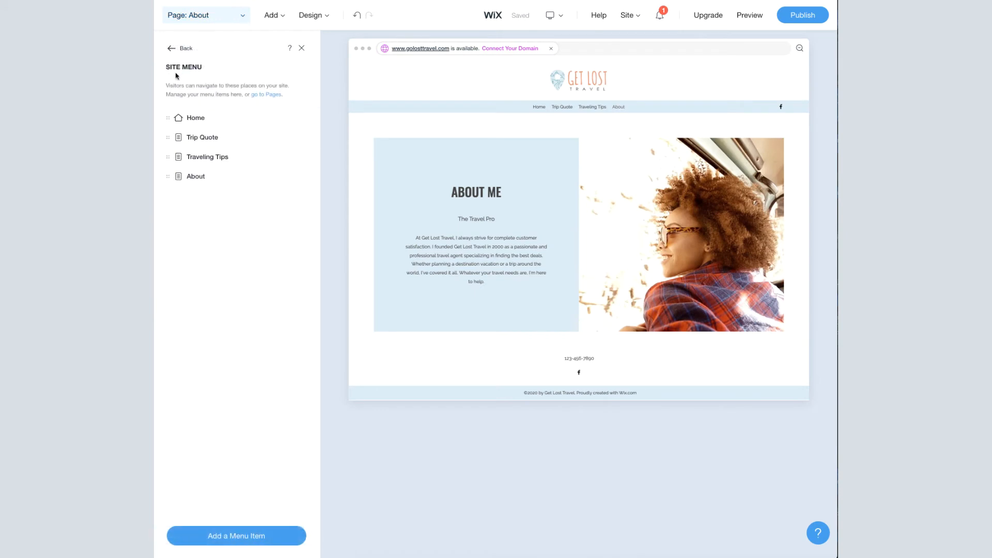
drag(170, 155, 173, 135)
drag(172, 177, 171, 156)
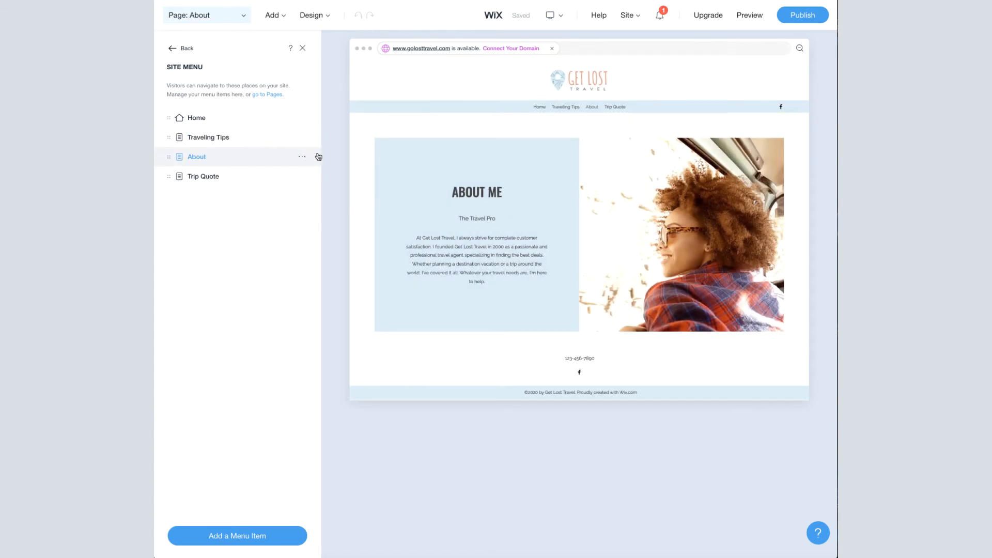
Set About as the homepage, and restore Home as the homepage.
click(303, 158)
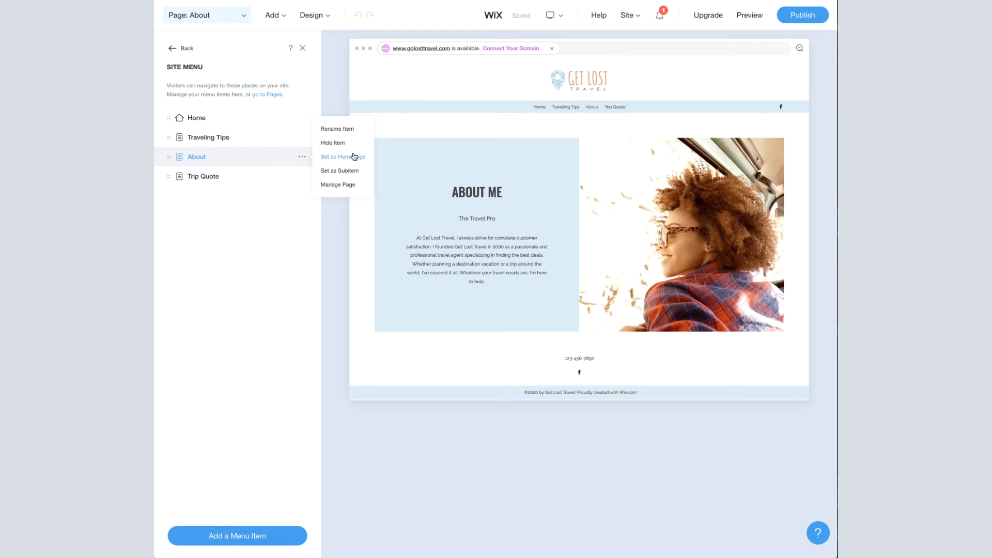
click(353, 157)
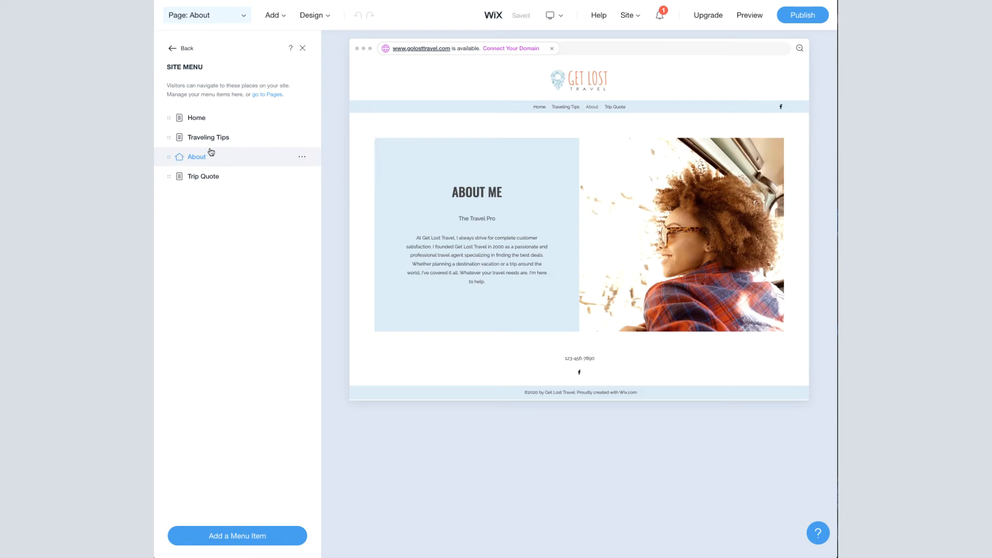
click(302, 118)
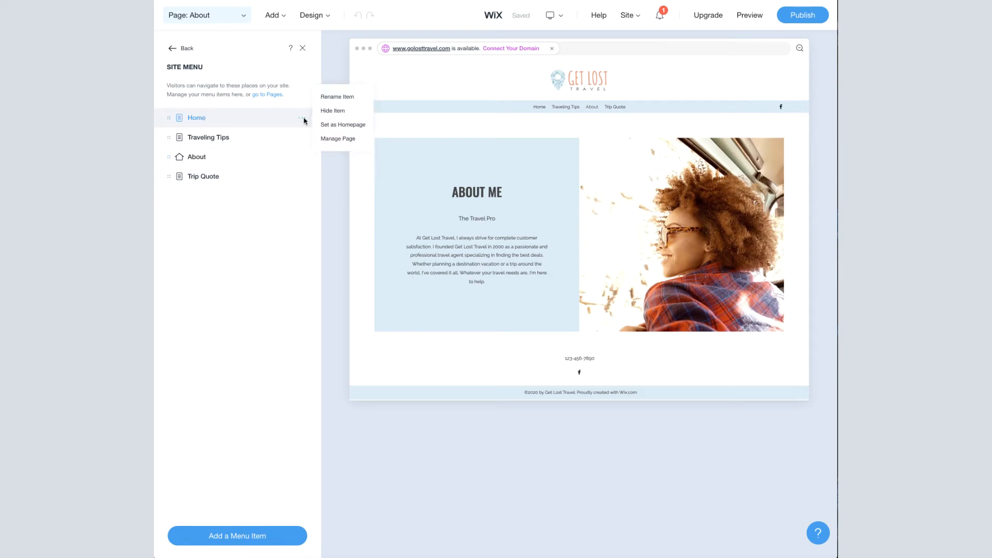
click(347, 128)
click(302, 159)
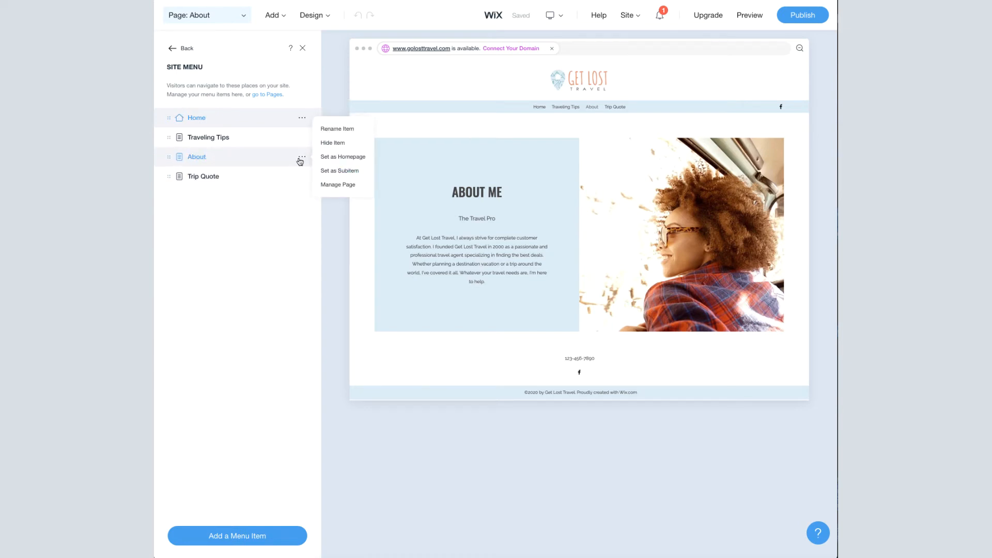
click(244, 227)
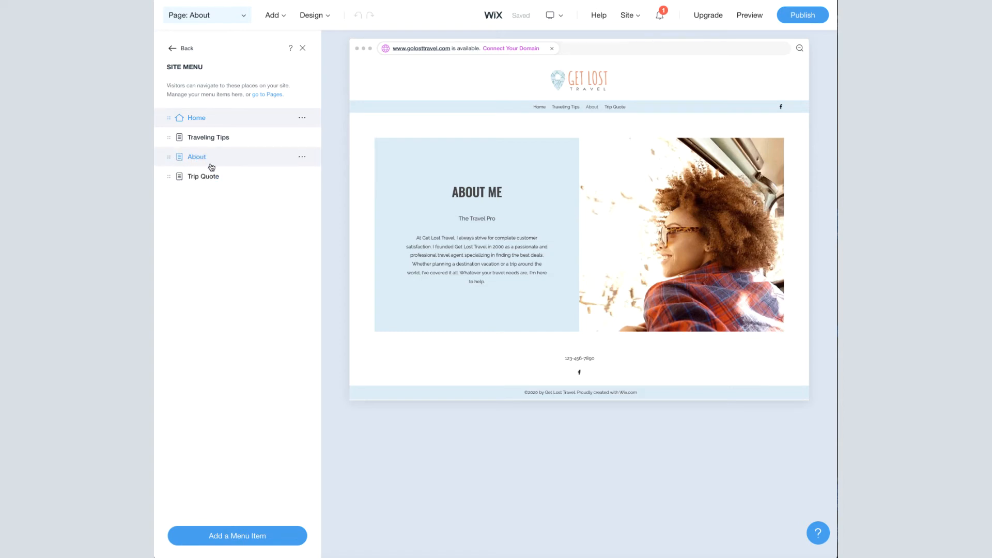
Make Trip Quote a subitem of About and check the site menu in the preview.
click(301, 176)
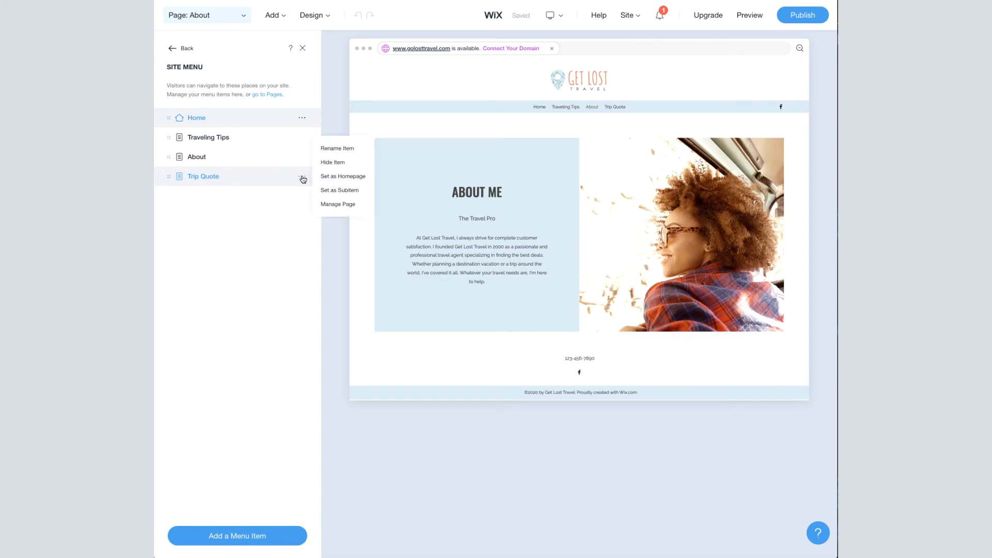
click(342, 196)
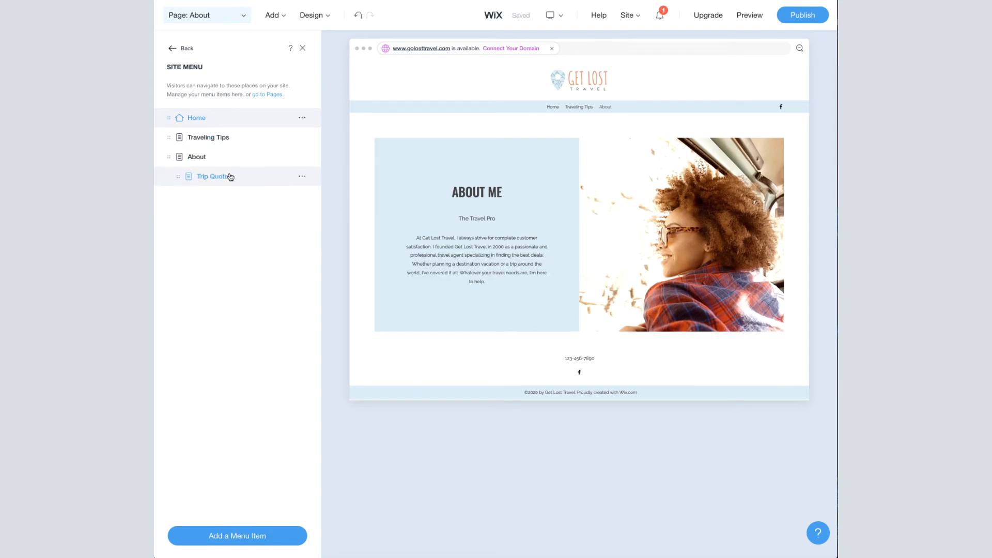
click(743, 23)
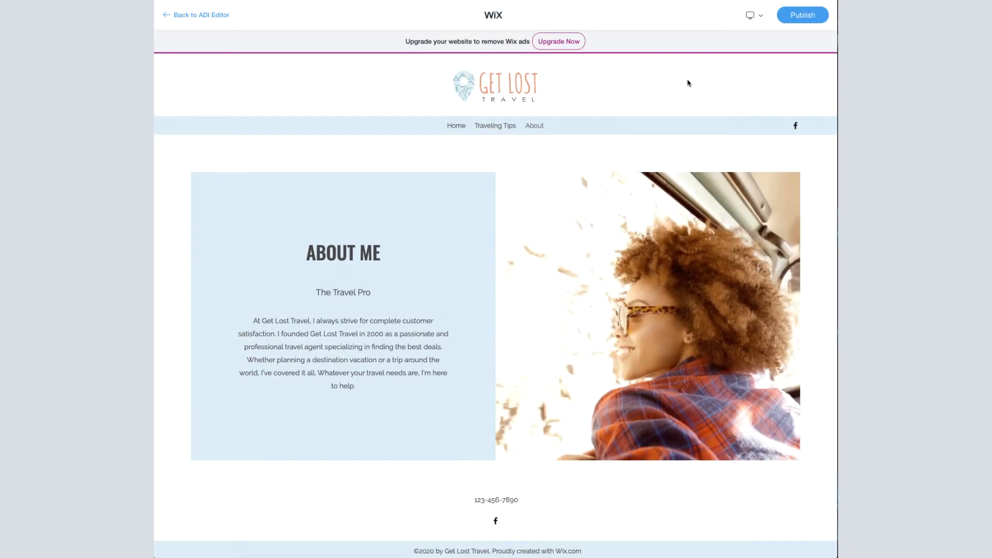
mouse_move(538, 126)
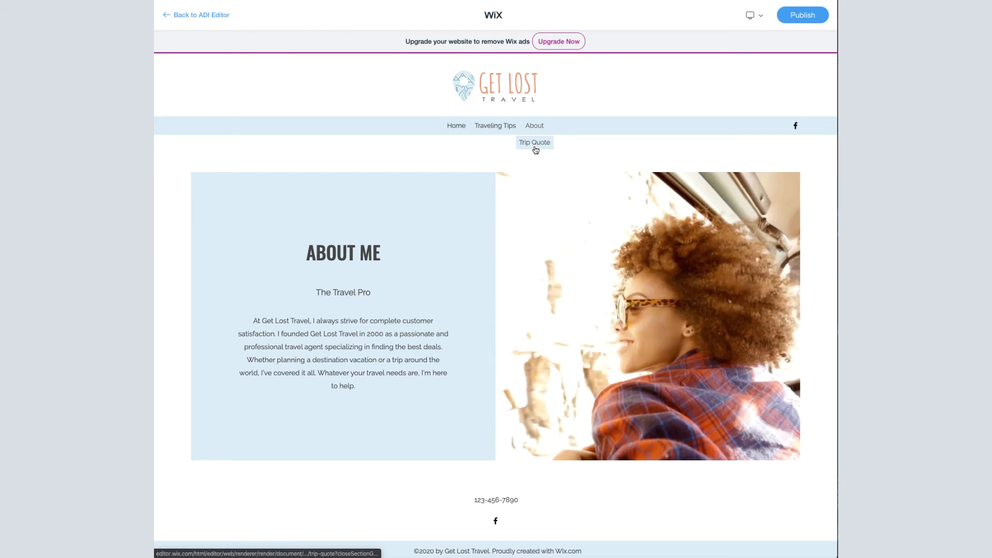
click(224, 19)
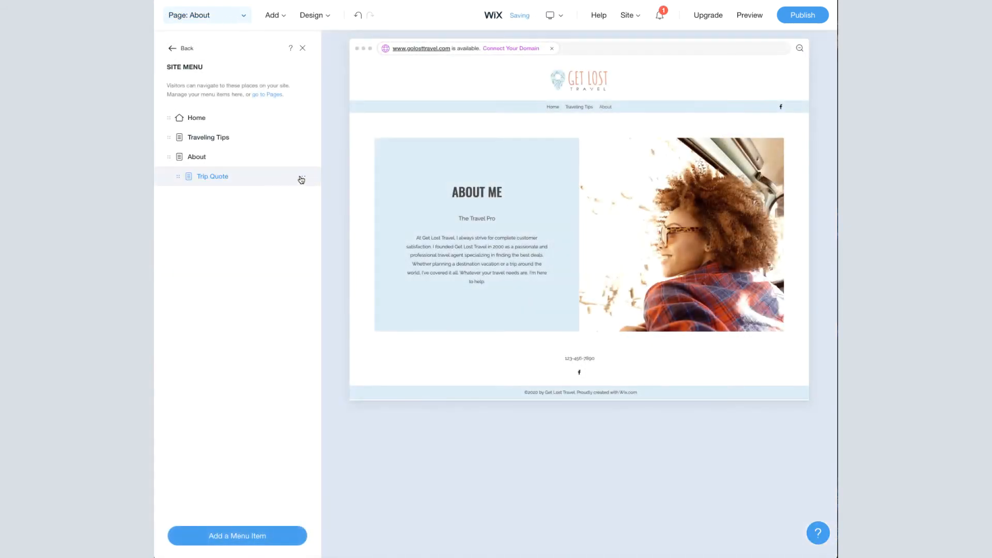
Restore Trip Quote as a main item in the site menu.
click(302, 176)
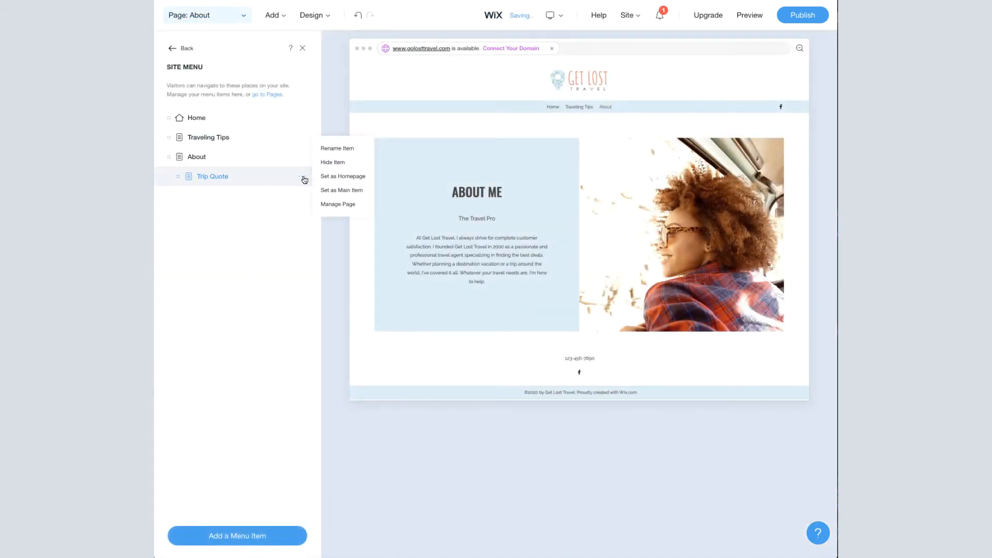
click(343, 192)
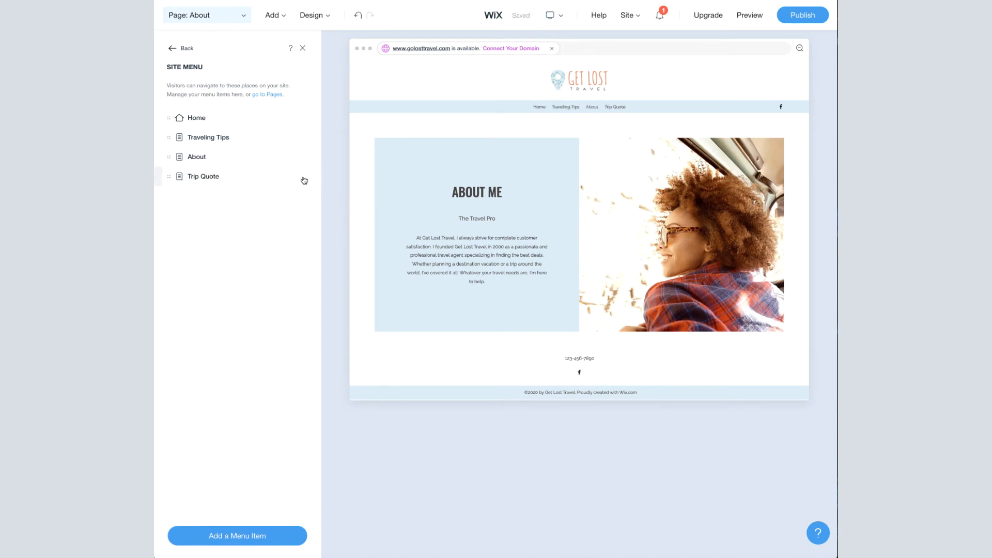
View the page management options for Trip Quote, and leave the site menu settings.
click(343, 211)
click(302, 176)
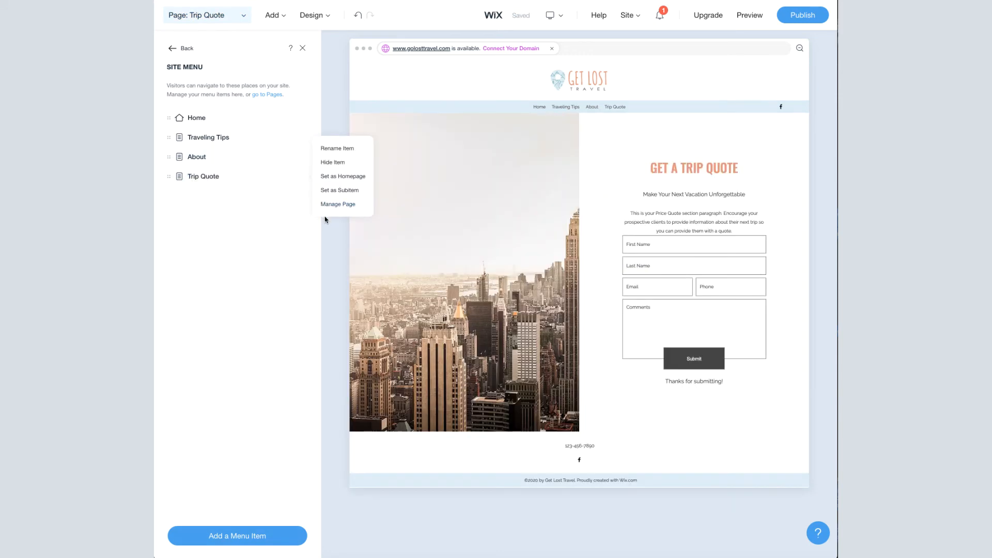
click(338, 204)
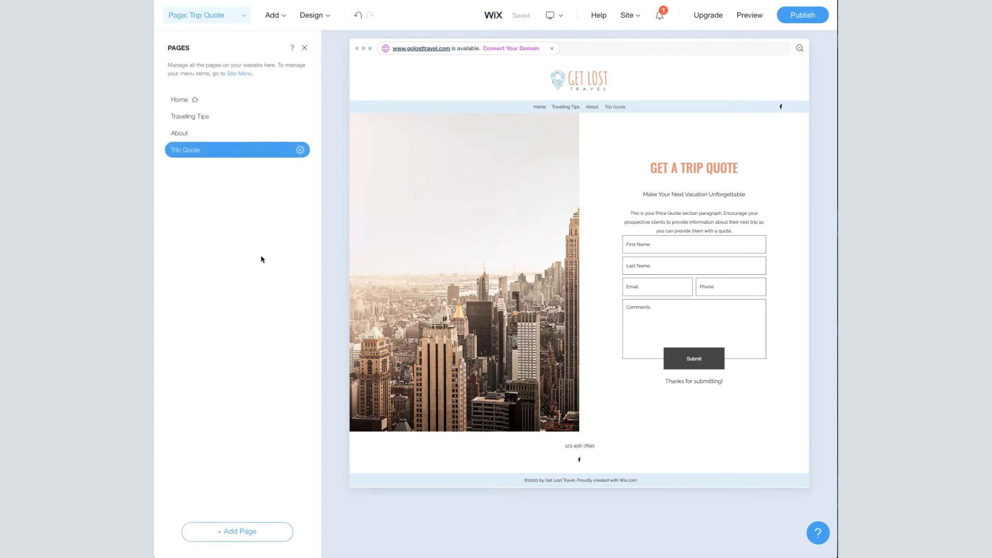
click(300, 151)
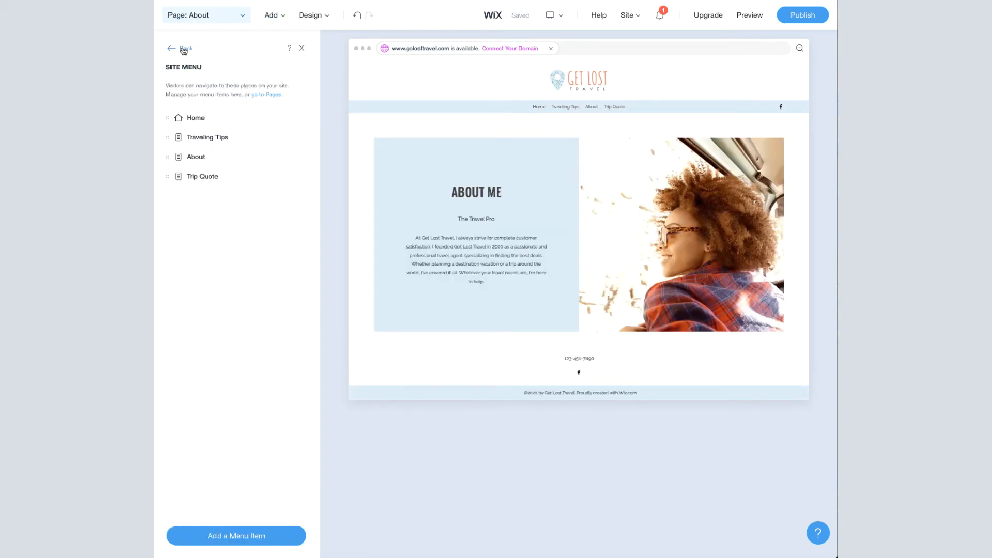
click(184, 48)
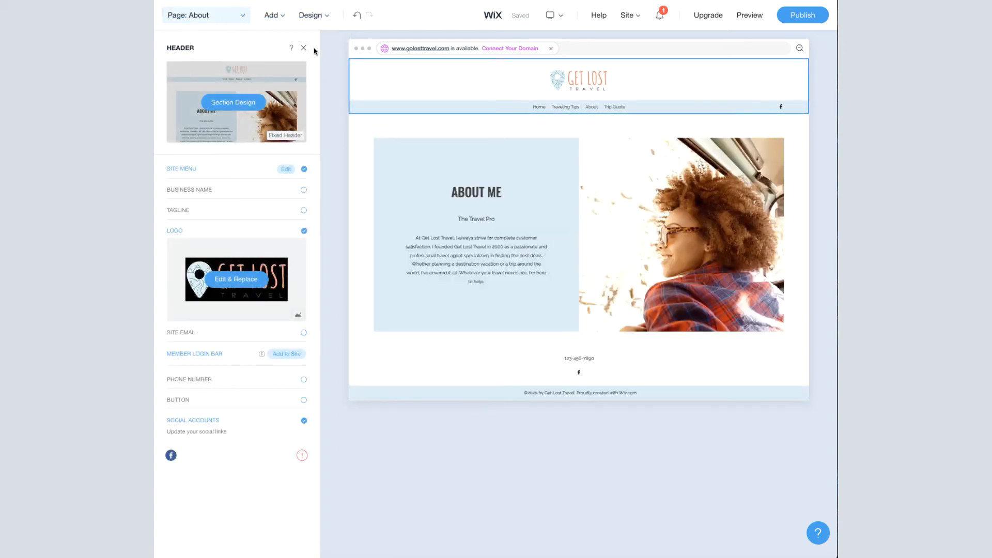
Switch the editor to the mobile view and open the Home page.
mouse_move(563, 18)
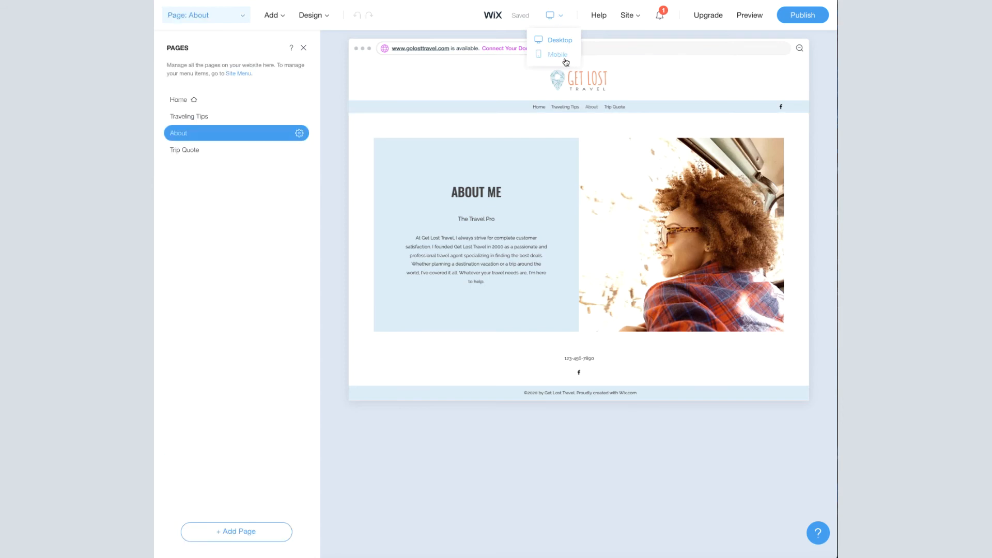
click(564, 58)
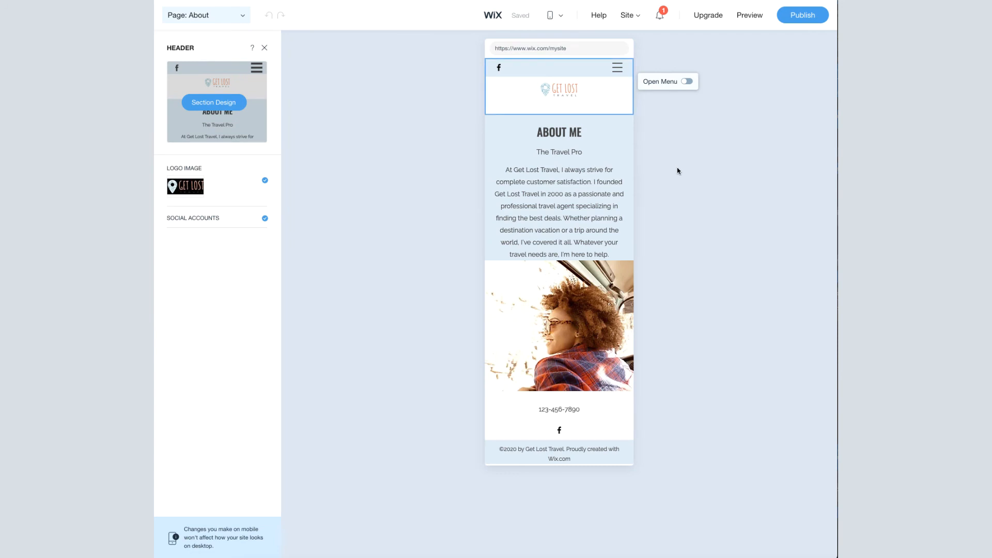
click(243, 15)
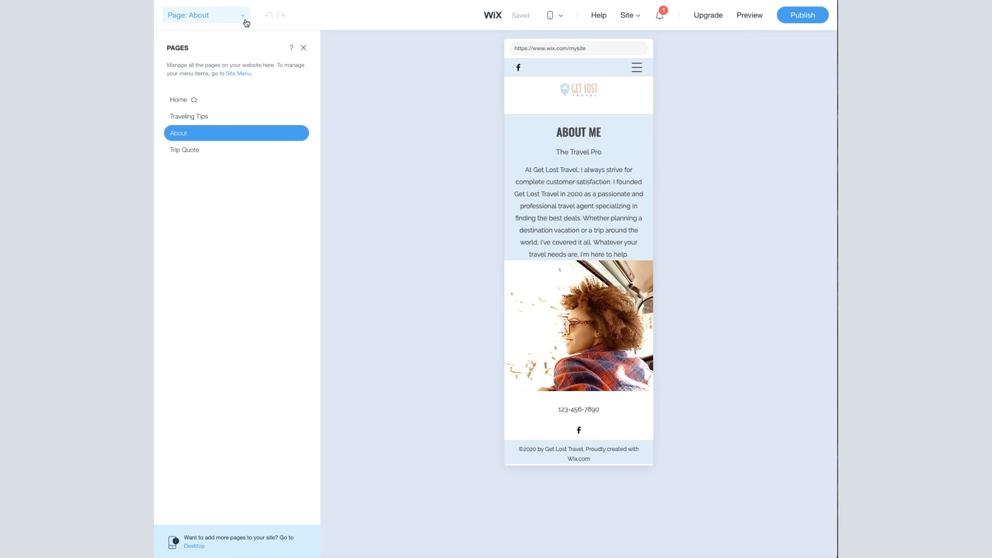
click(191, 103)
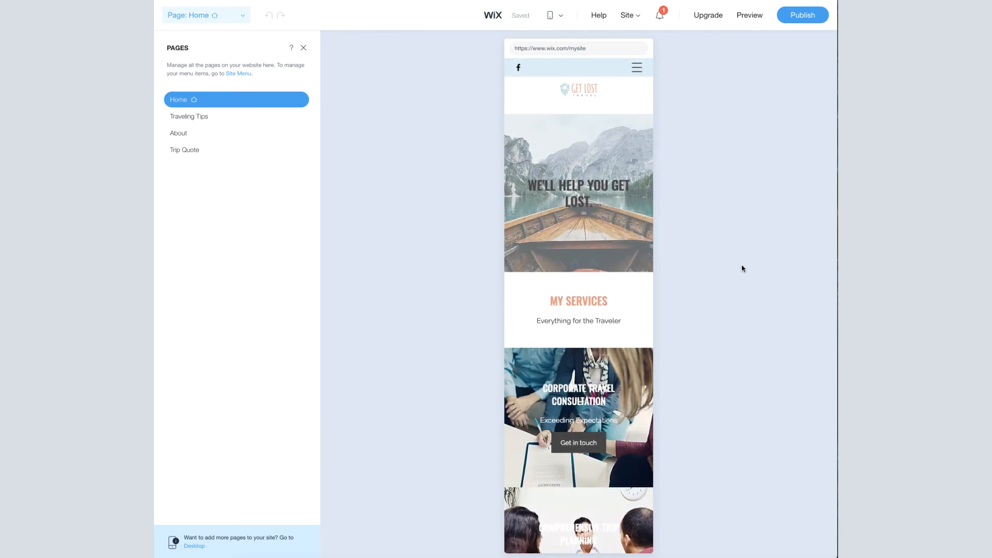
Change the Opening Hours section's mobile design to the layout with left-aligned text in a white box over the photo.
scroll(742, 268, down, 3)
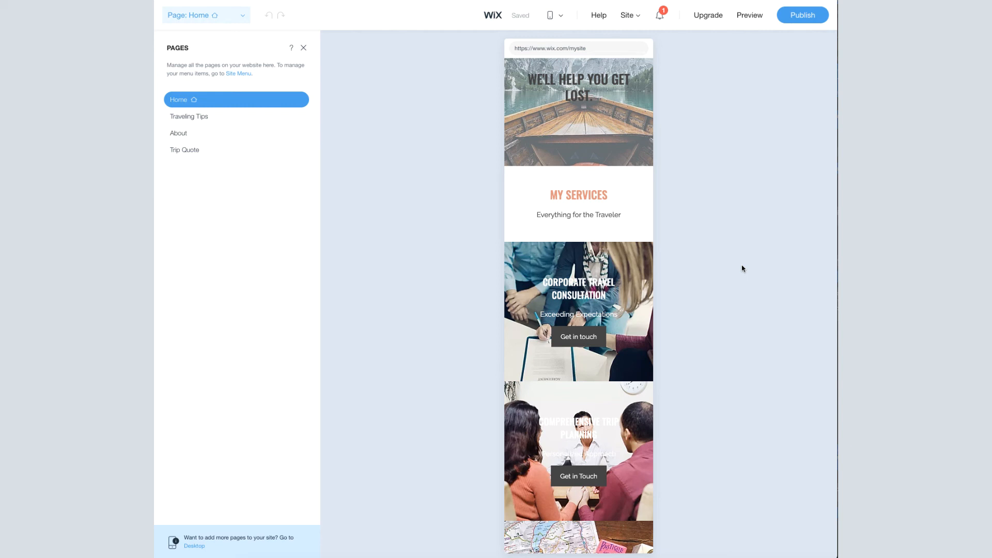
scroll(742, 268, down, 15)
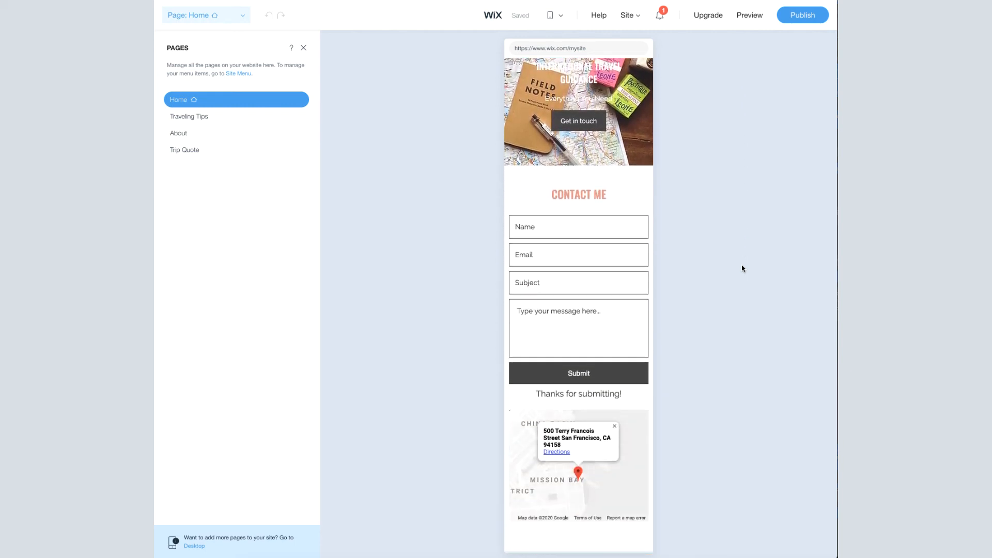
scroll(742, 268, down, 4)
click(618, 206)
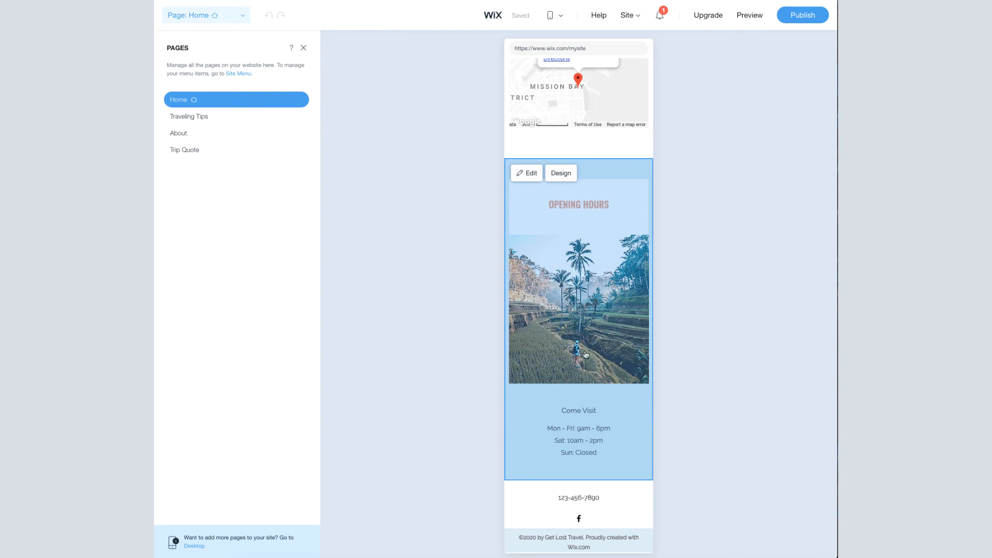
click(560, 174)
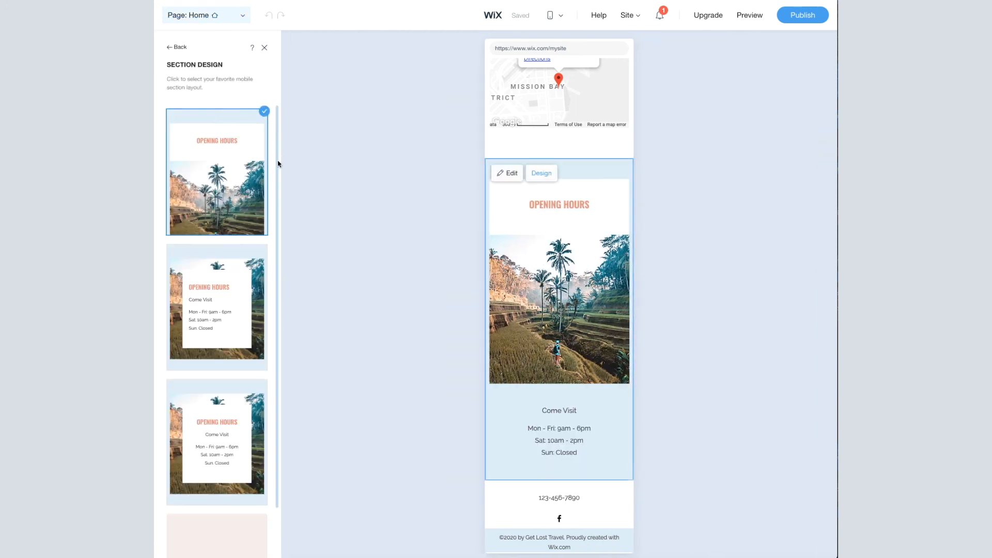
scroll(270, 178, down, 3)
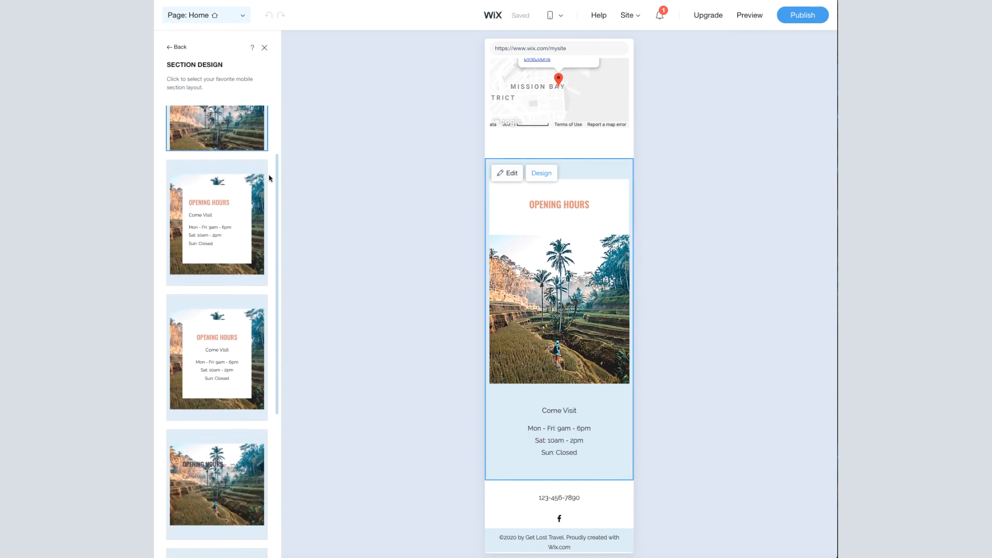
click(239, 225)
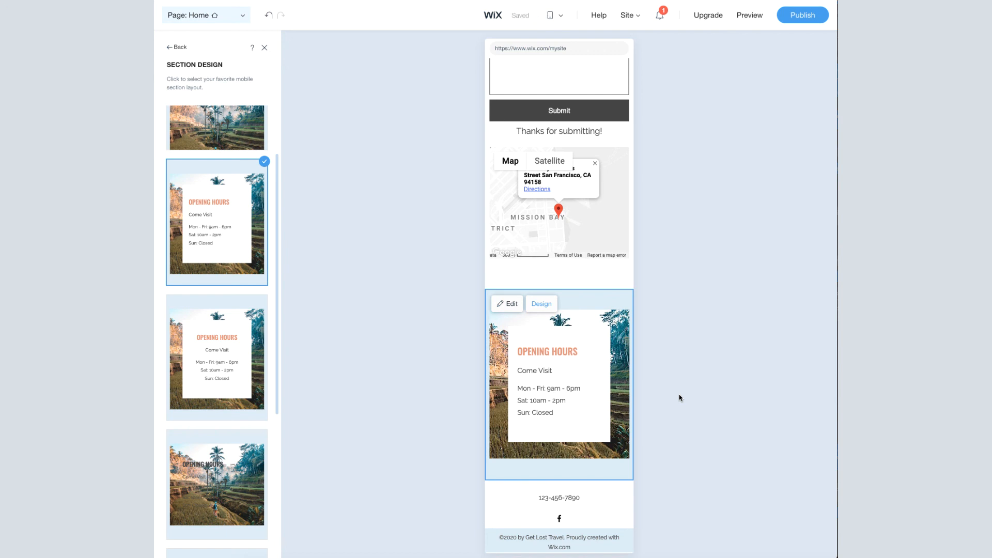
Switch back to the desktop view and check the Opening Hours section on the Home page.
mouse_move(560, 20)
click(558, 39)
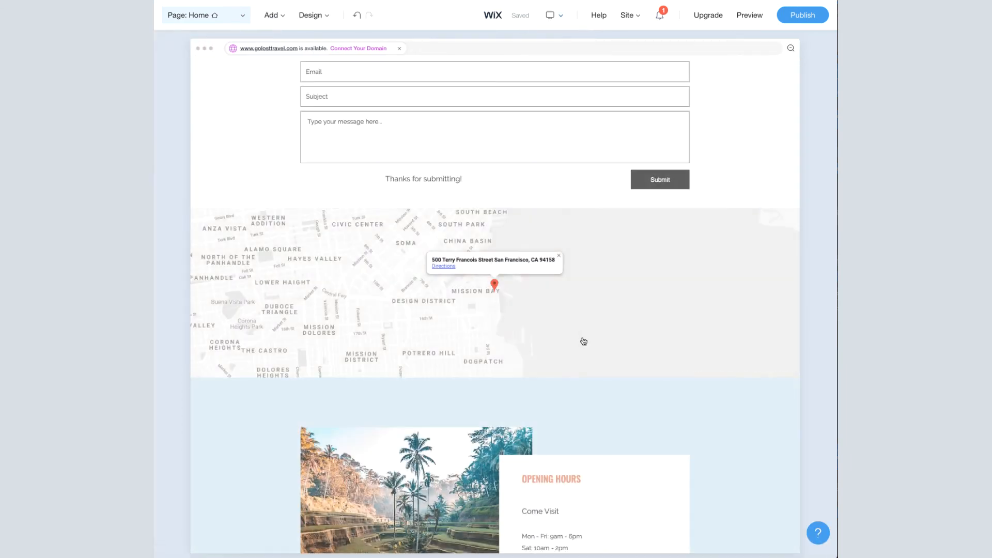
scroll(584, 342, down, 4)
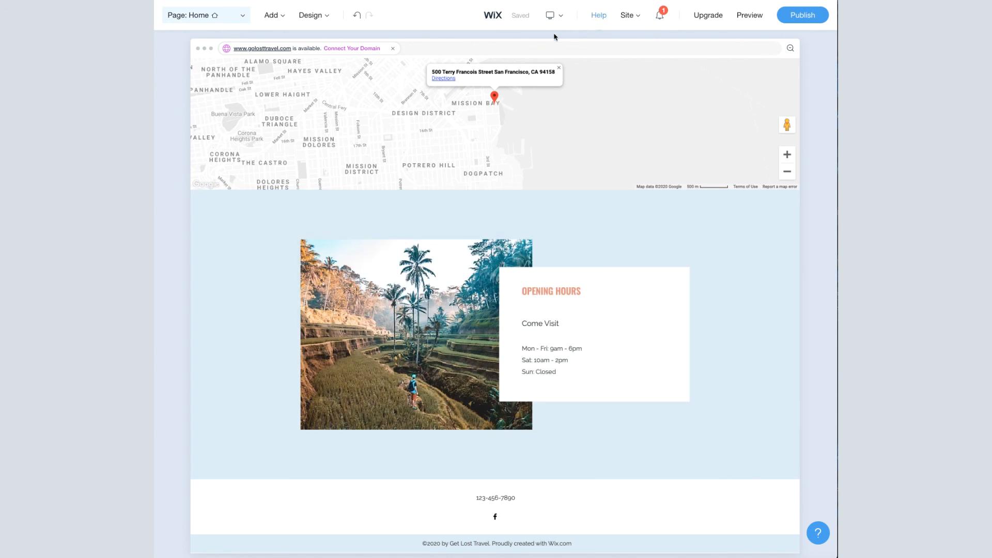
mouse_move(554, 20)
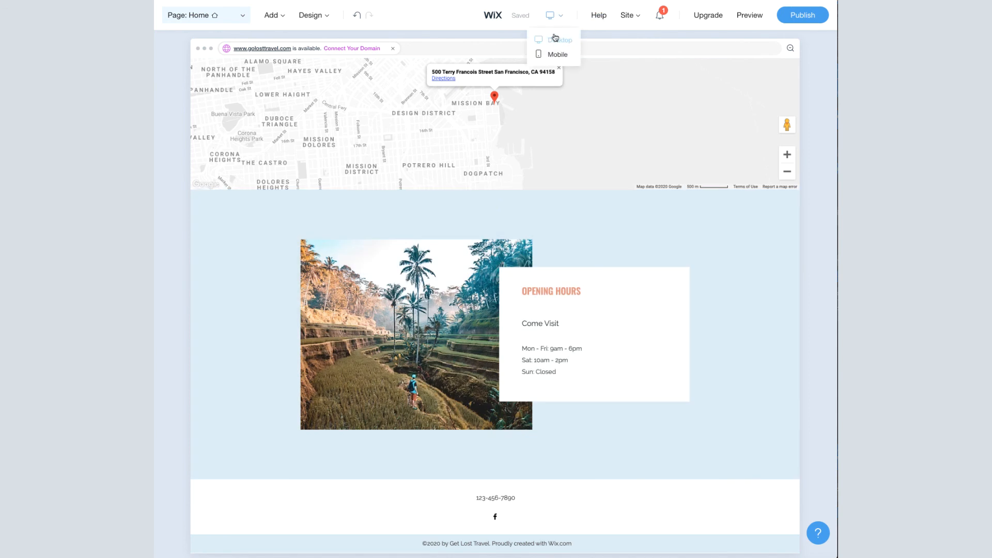